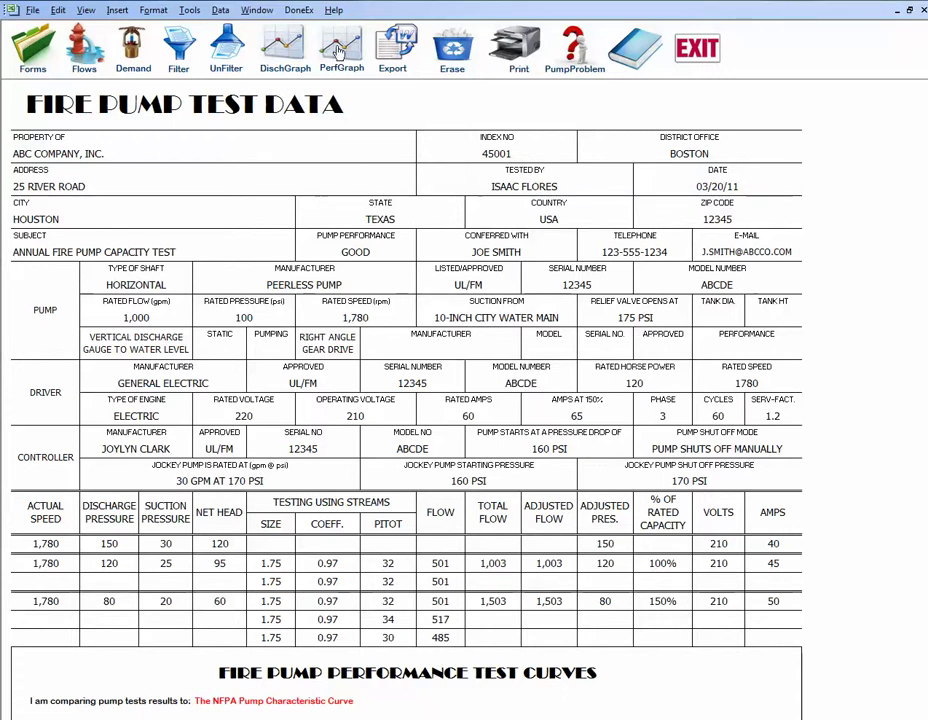
# - Examine the fire pump performance test curves, and display and review the adjusted test curves versus demand graph
pyautogui.scroll(-7, 440, 330)
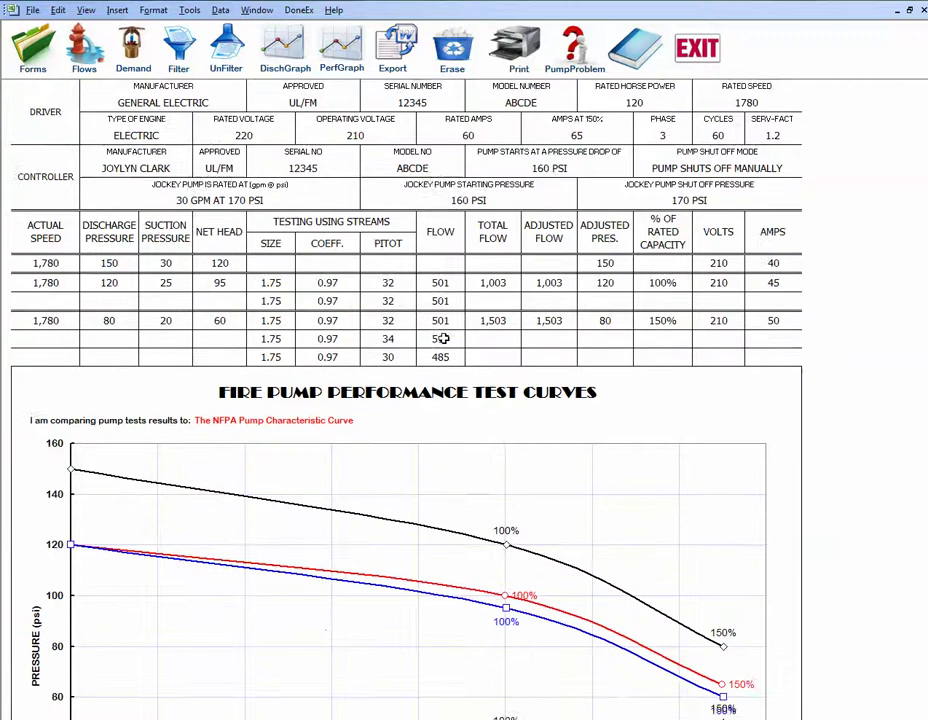
pyautogui.scroll(-2, 446, 347)
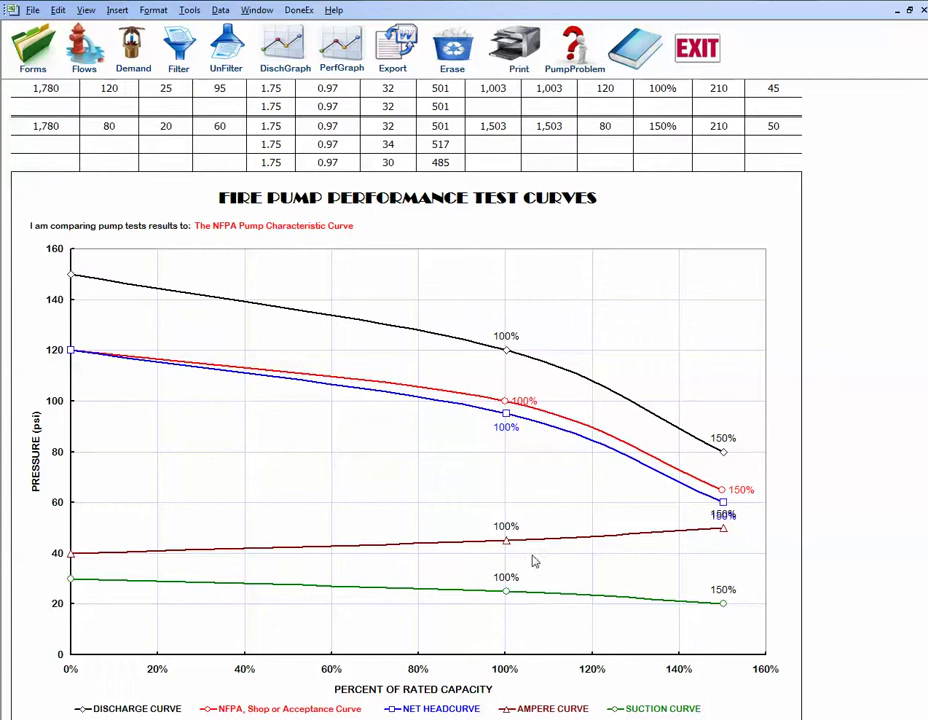
pyautogui.click(285, 55)
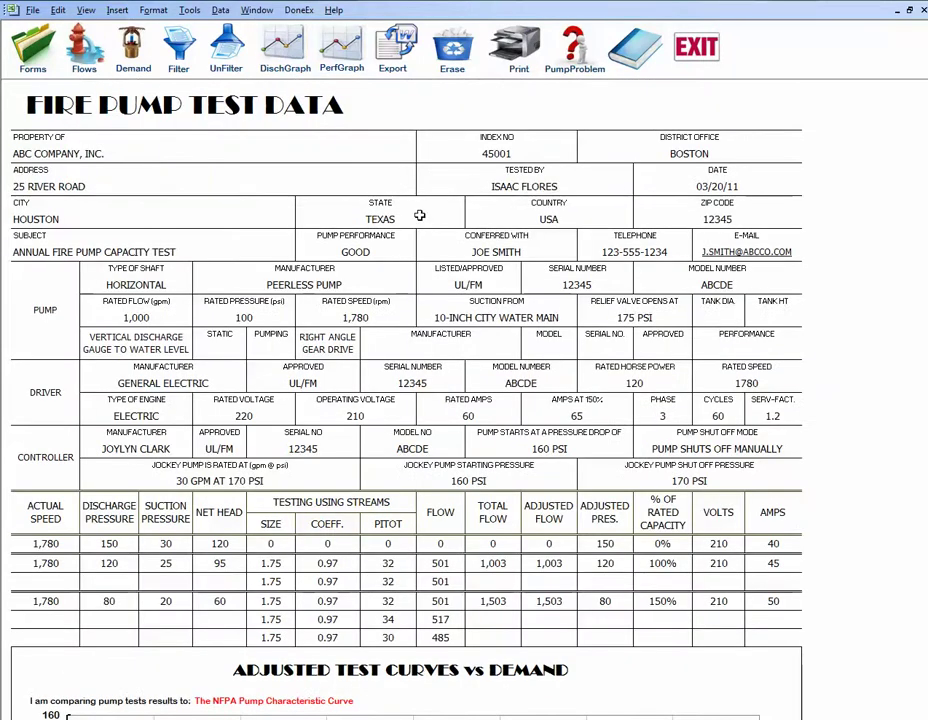
pyautogui.scroll(-1, 420, 218)
pyautogui.scroll(-8, 420, 218)
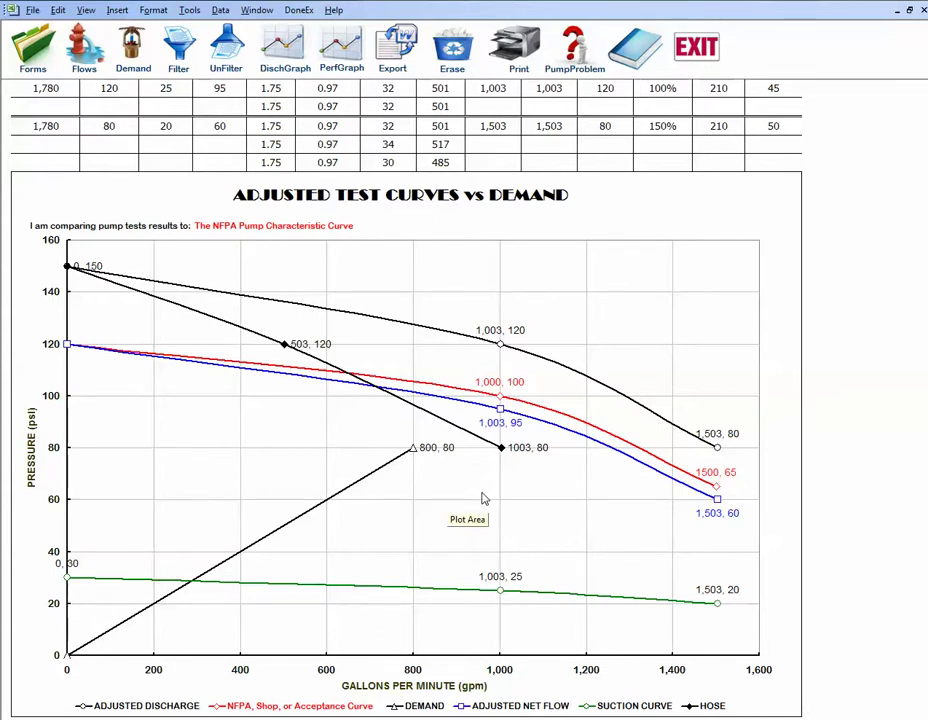
pyautogui.scroll(3, 475, 498)
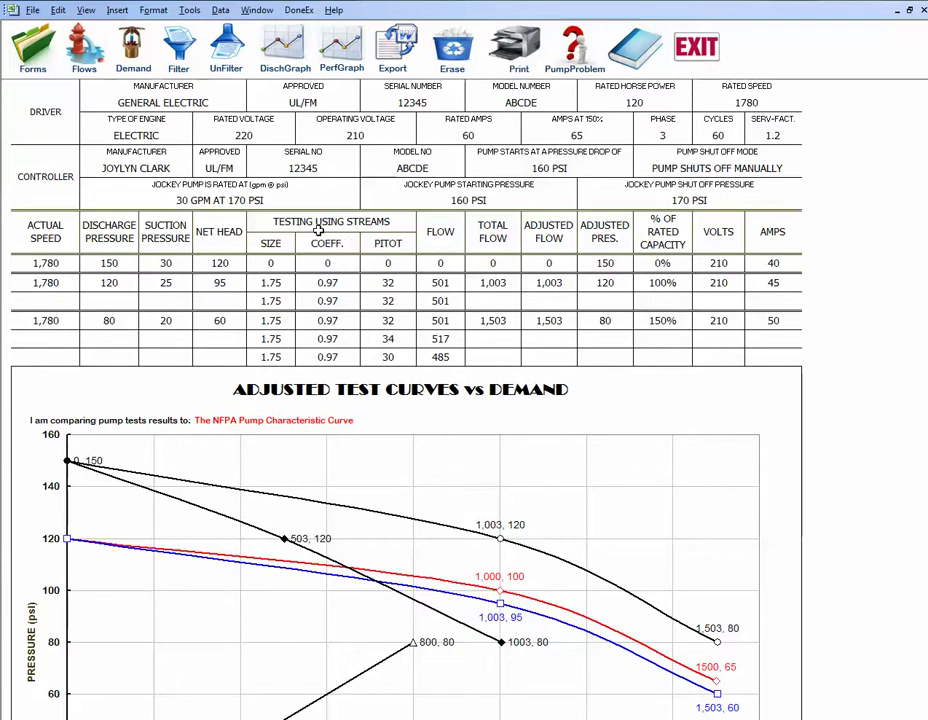
pyautogui.scroll(3, 353, 265)
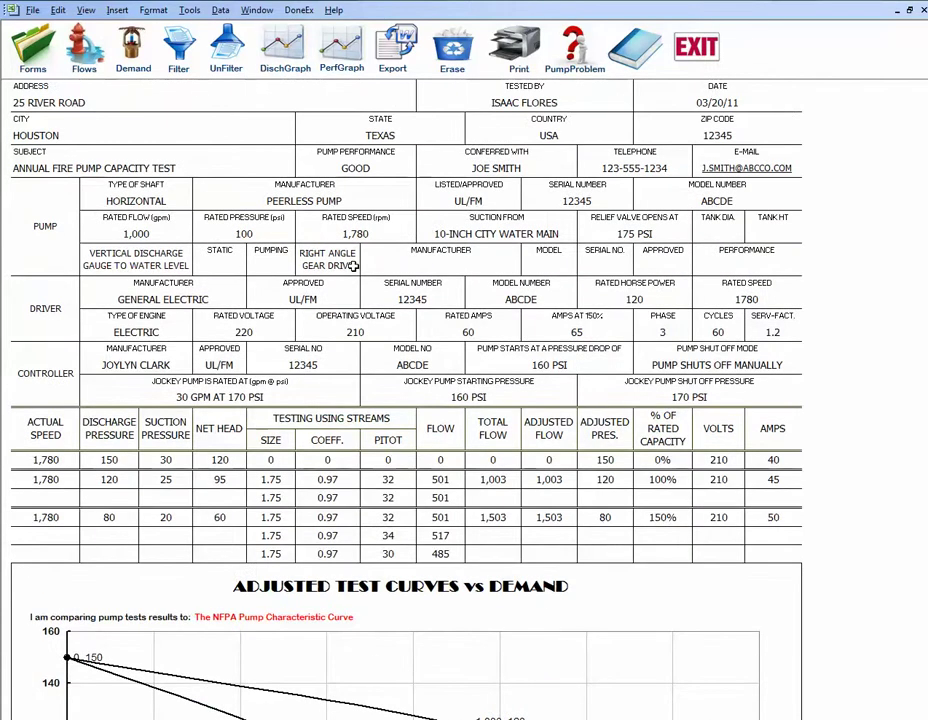
pyautogui.scroll(2, 129, 182)
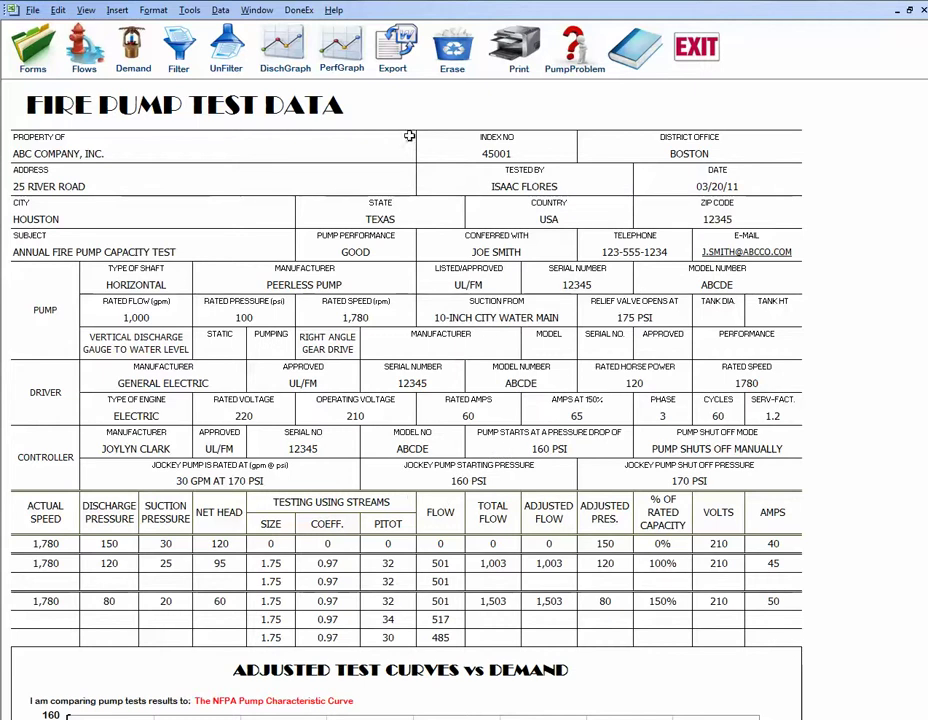
# - Export the test data with the Performance Test Curves option for use in Word
pyautogui.click(396, 52)
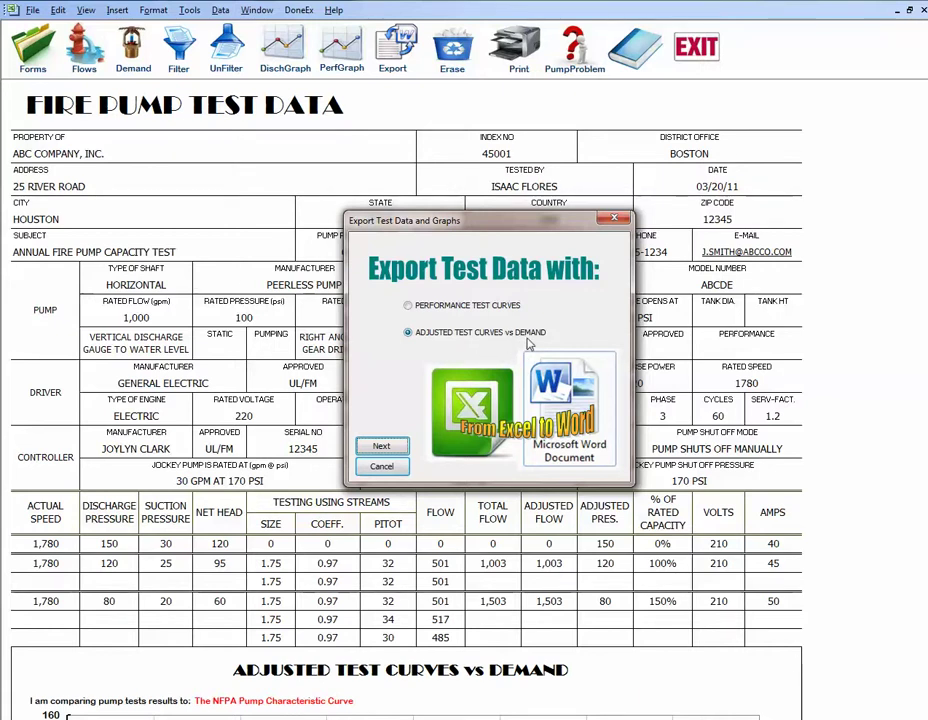
pyautogui.click(426, 313)
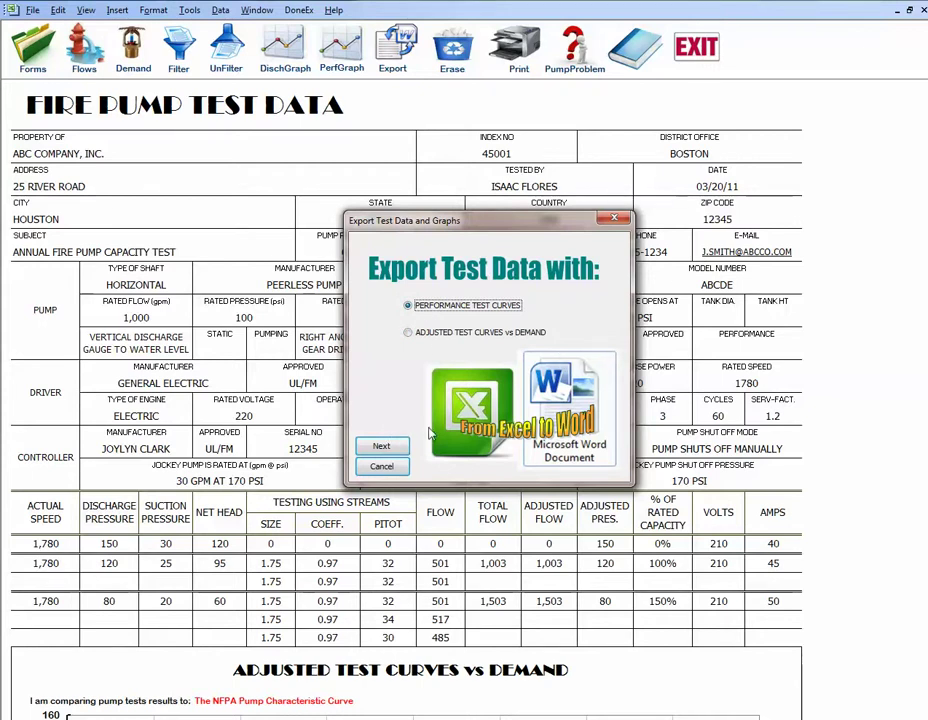
pyautogui.click(381, 452)
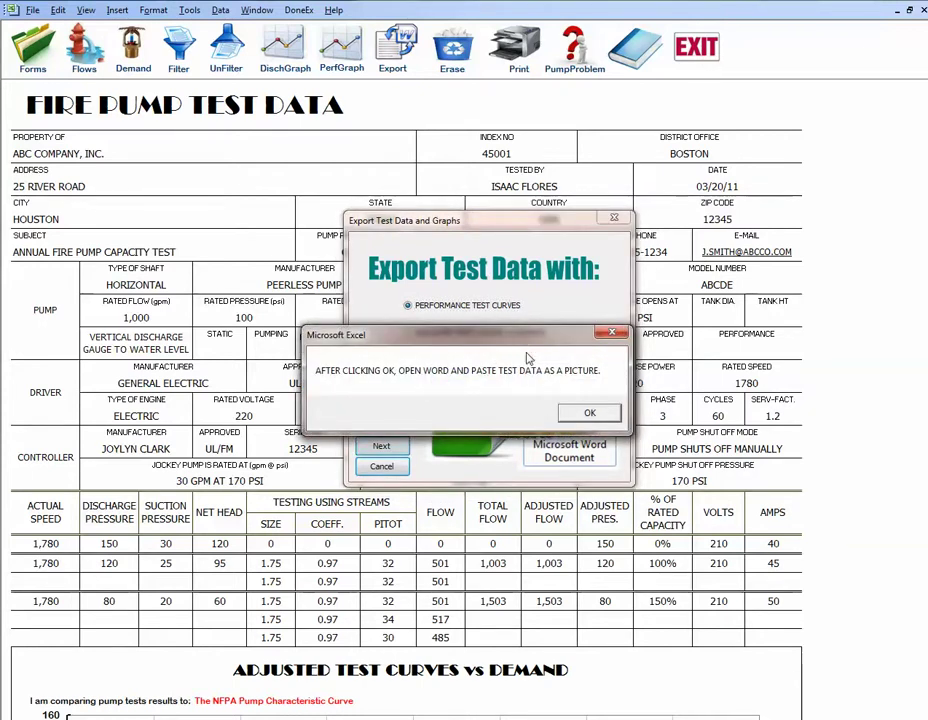
pyautogui.click(588, 413)
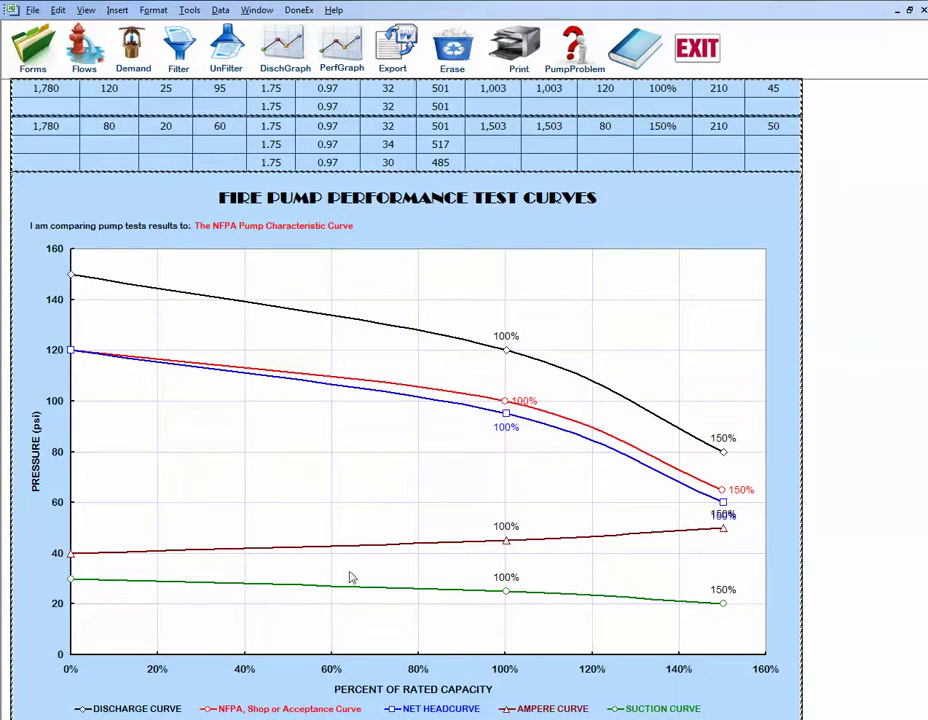
# - Open Microsoft Word and paste the exported test data into the blank document as a Picture (Enhanced Metafile), closing the Getting Started pane
pyautogui.press('super')
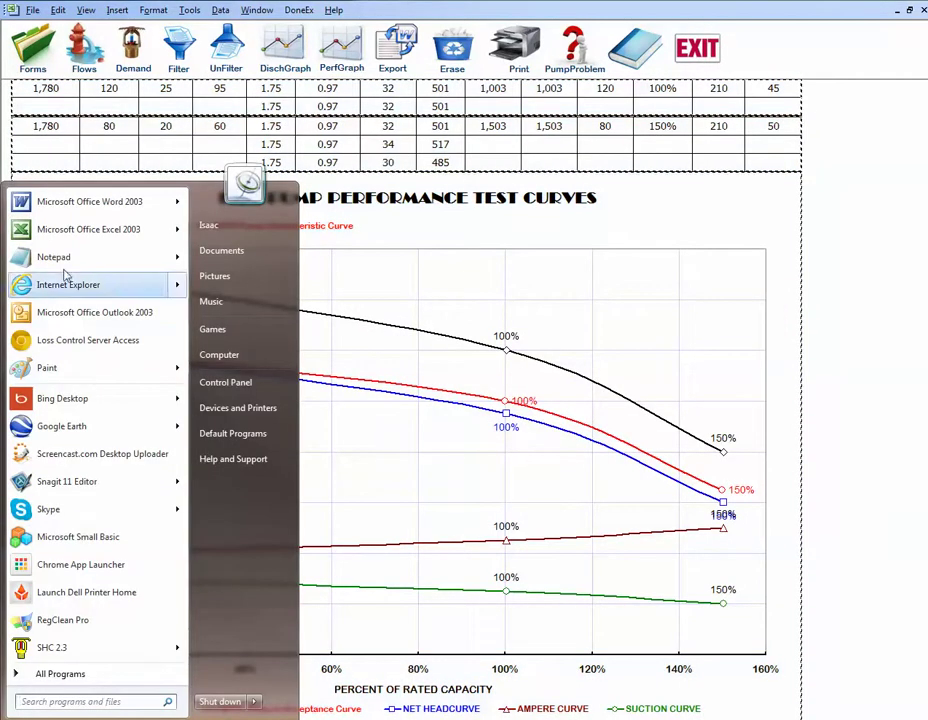
pyautogui.click(85, 203)
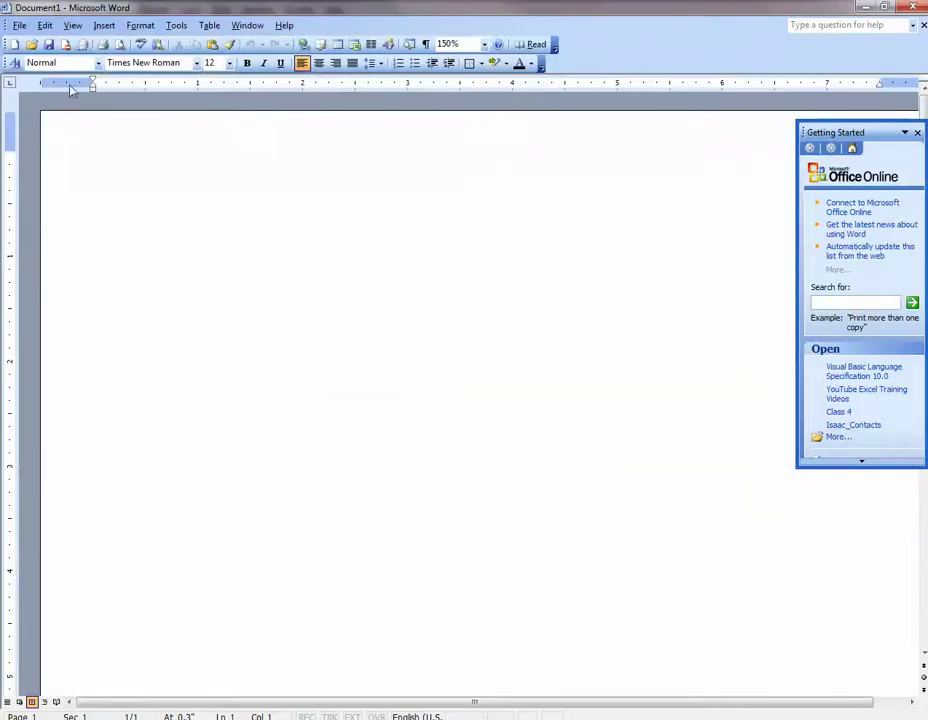
pyautogui.click(44, 26)
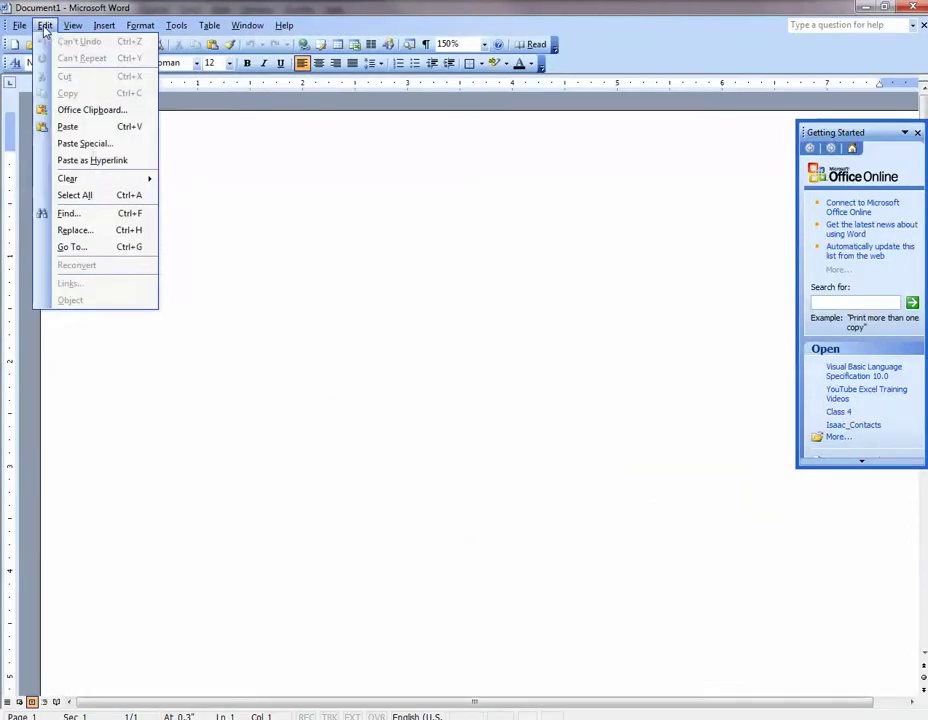
pyautogui.click(91, 146)
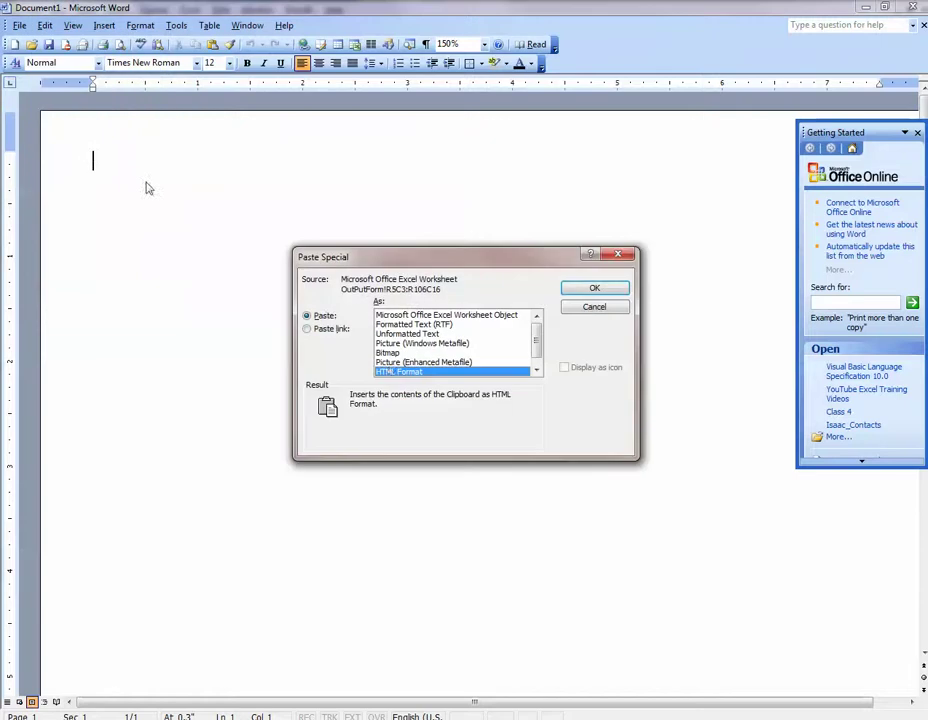
pyautogui.click(392, 362)
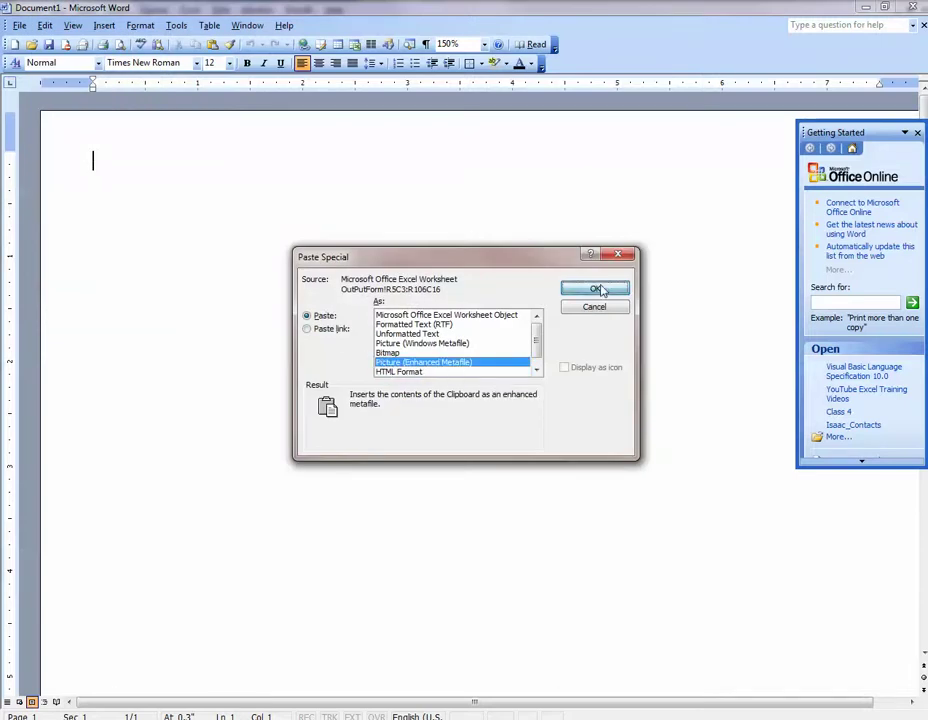
pyautogui.click(597, 288)
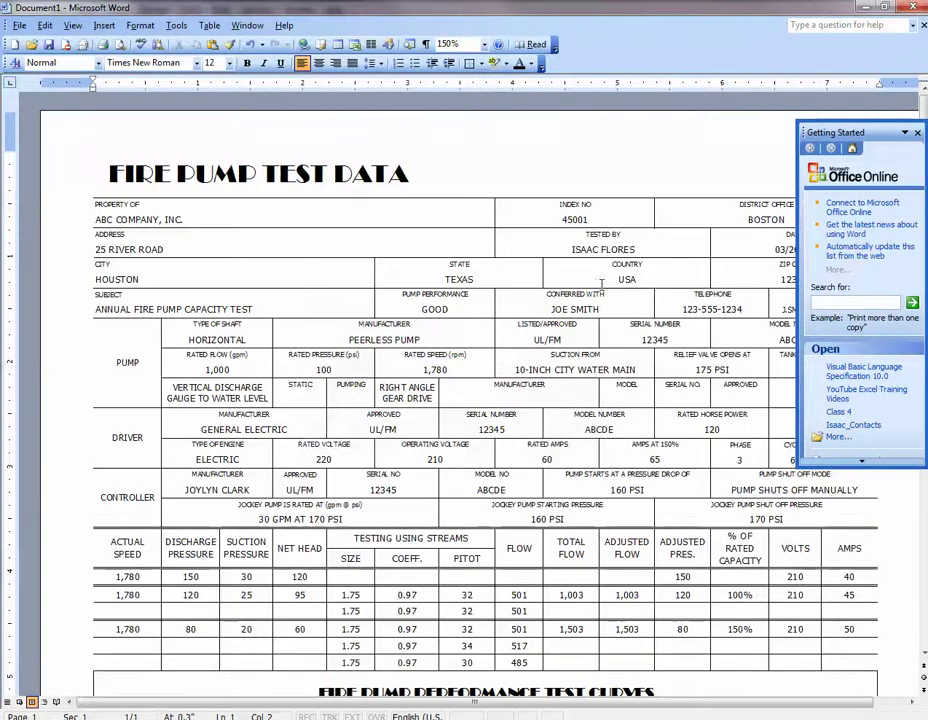
pyautogui.click(916, 132)
pyautogui.scroll(-8, 701, 295)
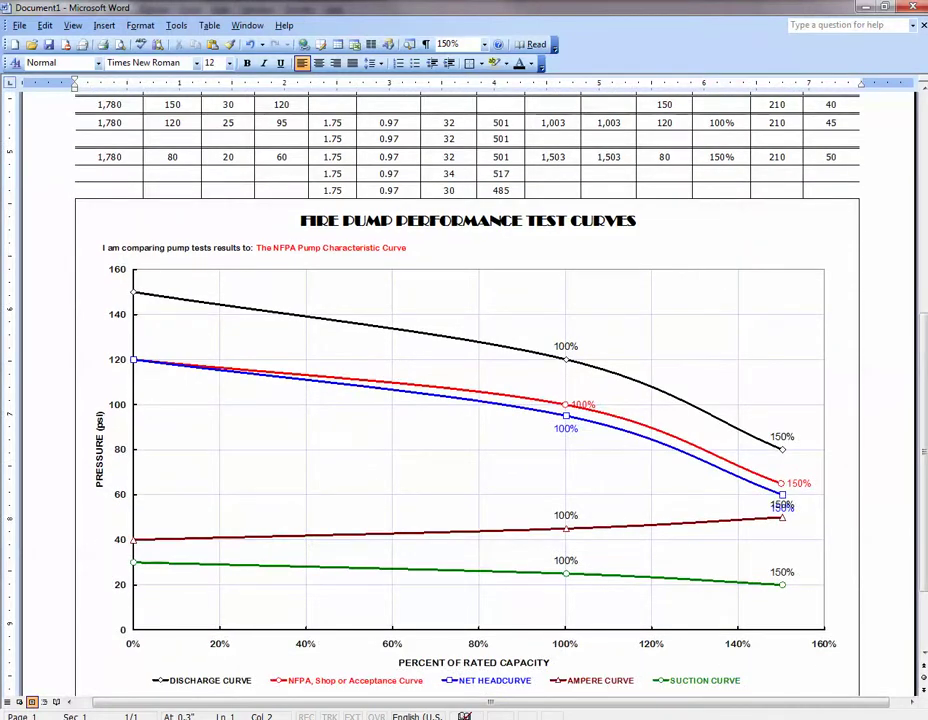
# - Switch back to the fire pump workbook in Excel and deselect the copied test data range
pyautogui.hotkey('alt', 'Tab')
pyautogui.scroll(5, 483, 389)
pyautogui.scroll(3, 483, 389)
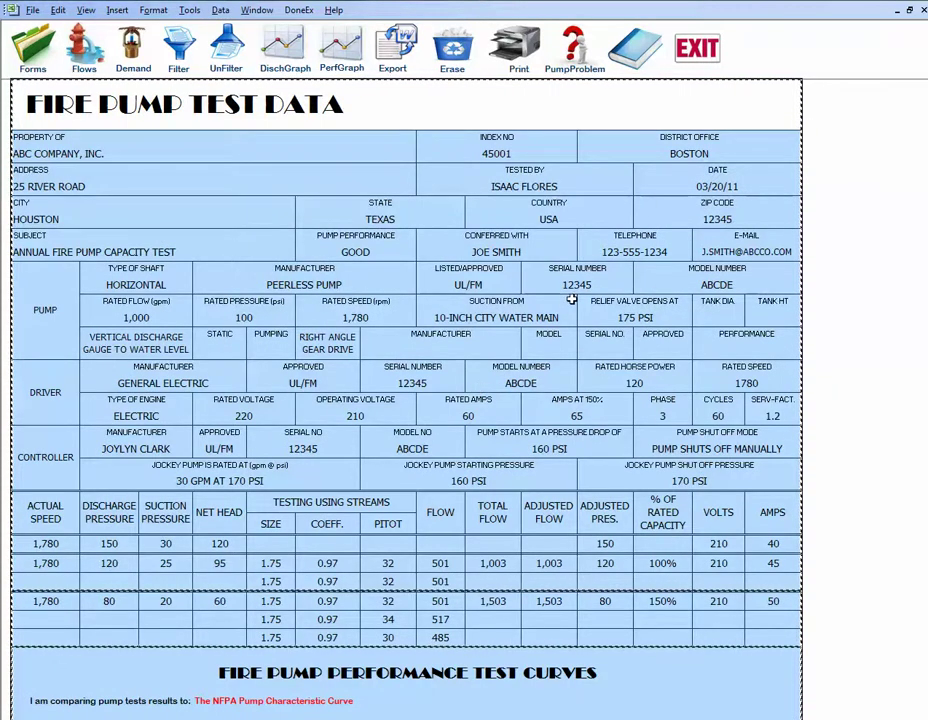
pyautogui.click(520, 234)
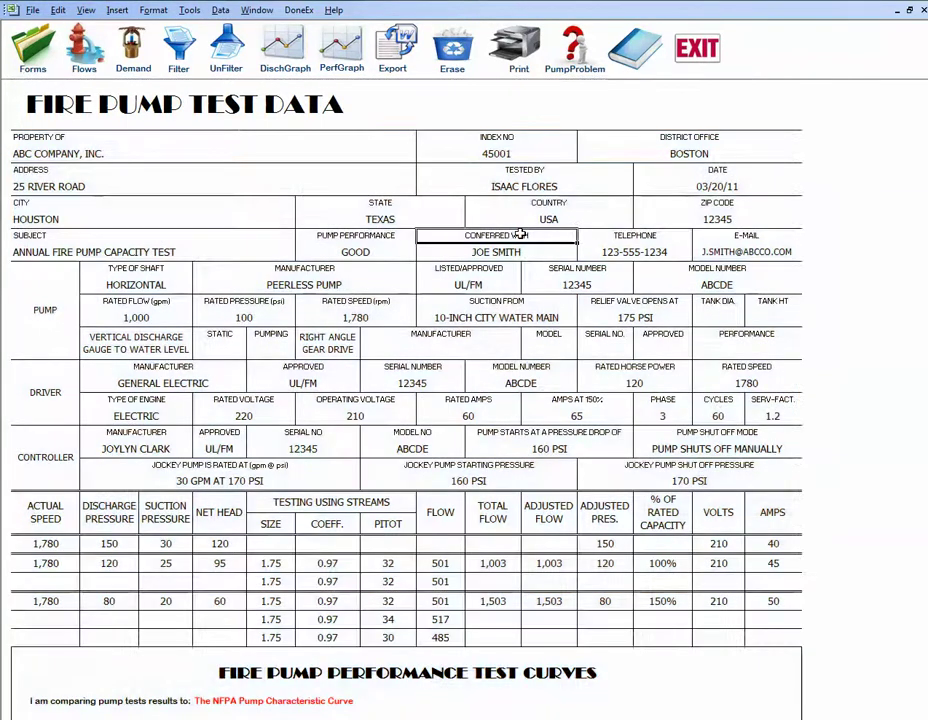
# - Consult the Pump Problem Solver for "Pump Will Not Start" and "Pump is Noisy or Vibrates", and return to the test data form
pyautogui.click(579, 55)
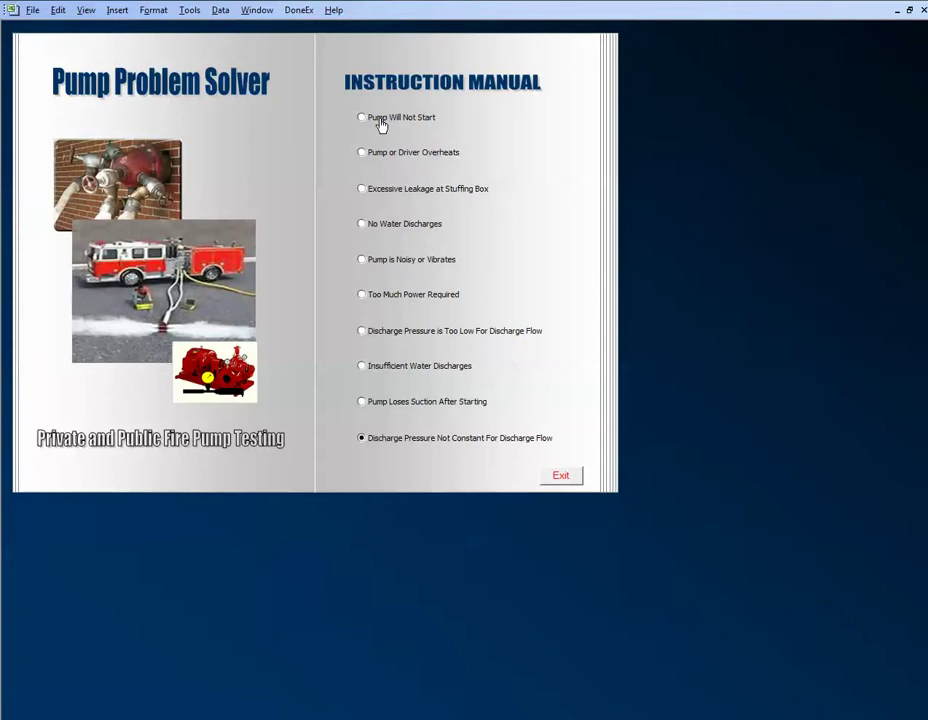
pyautogui.click(381, 123)
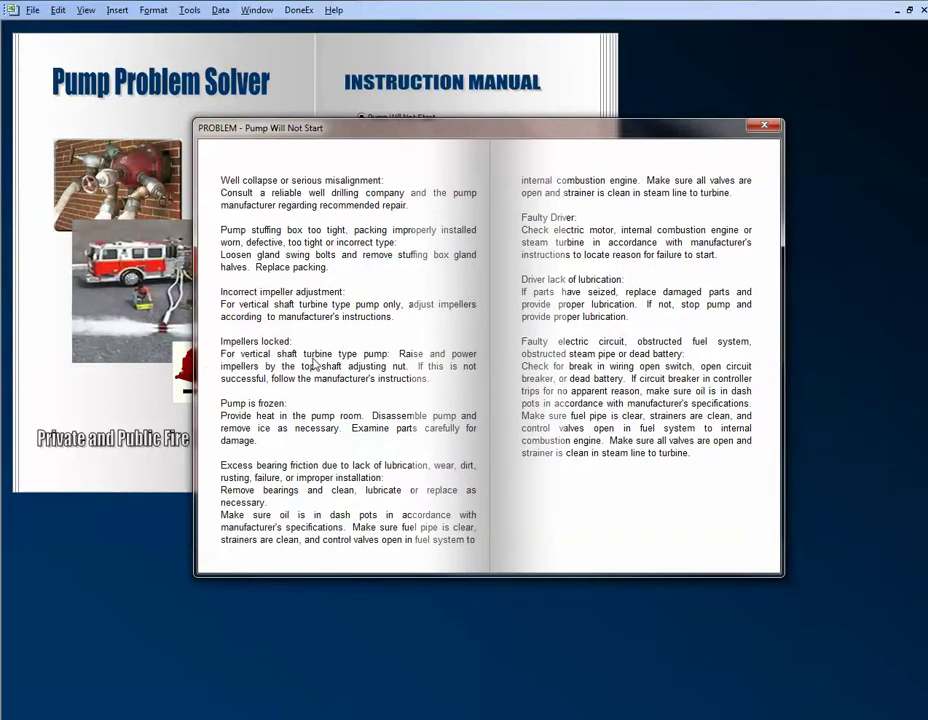
pyautogui.click(764, 127)
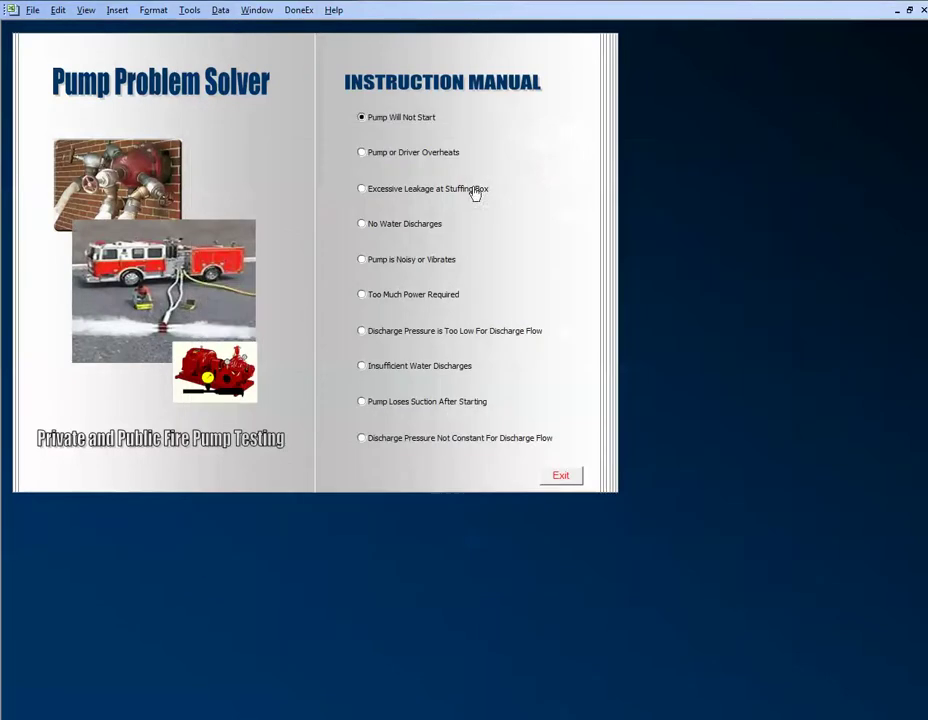
pyautogui.click(394, 263)
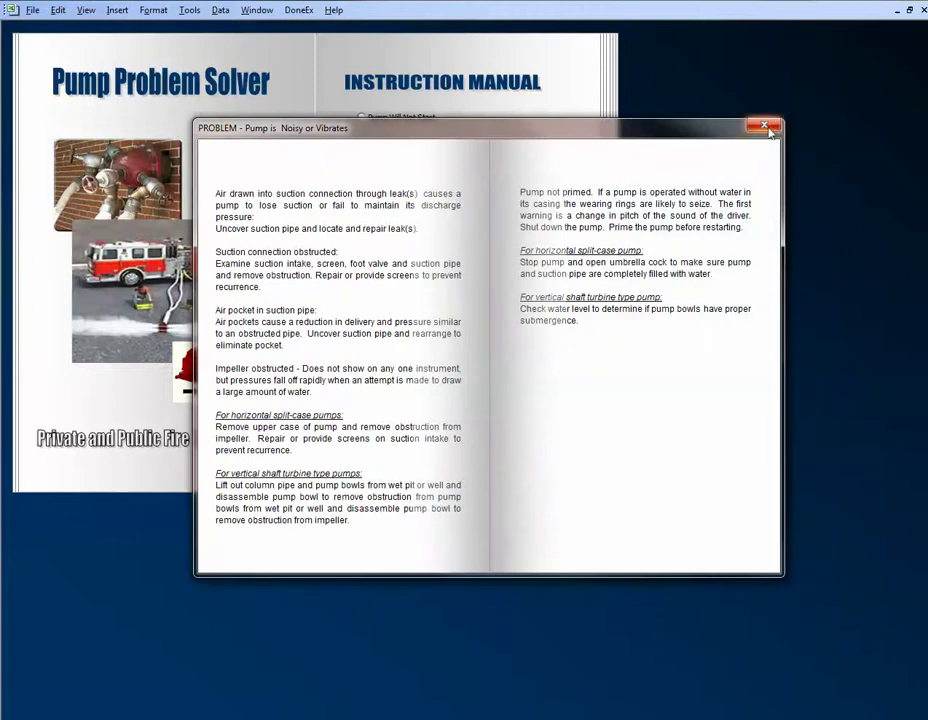
pyautogui.click(765, 127)
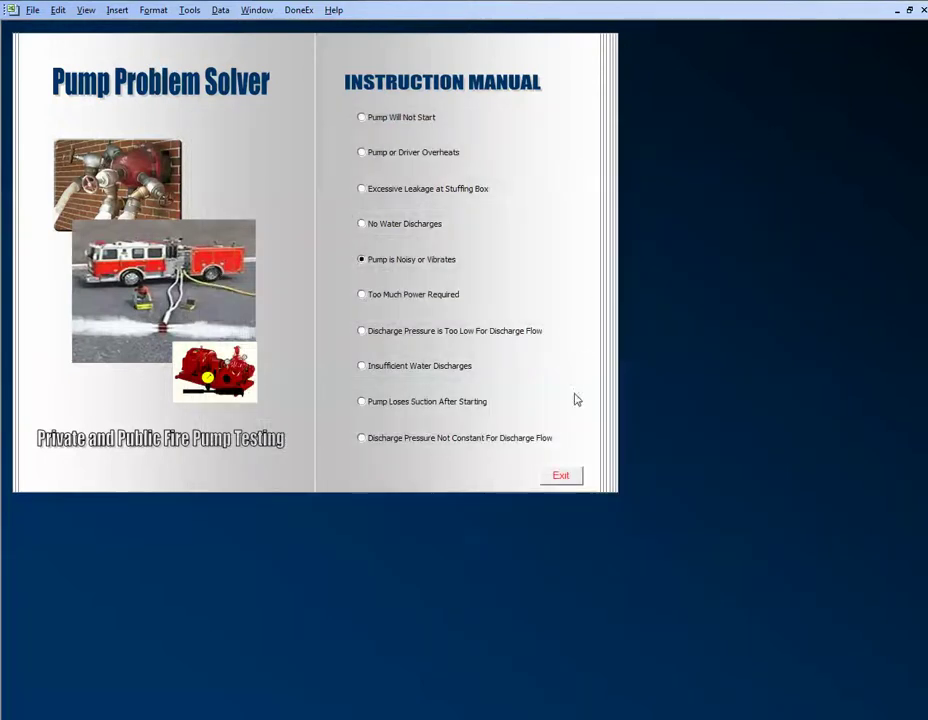
pyautogui.click(561, 478)
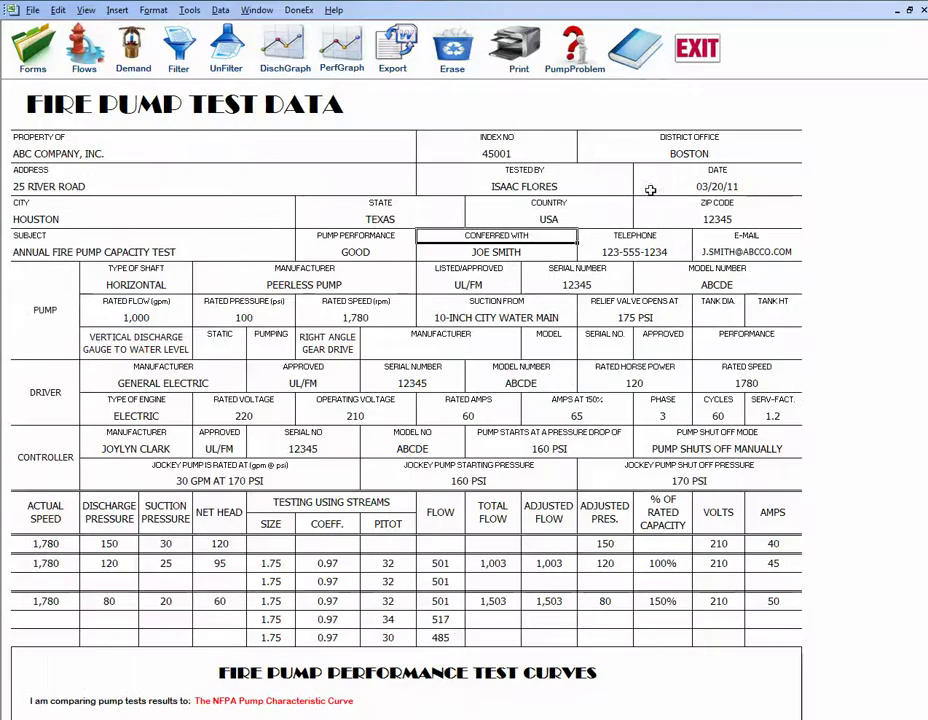
# - Read the instruction manual's pages from the program icon descriptions through entering driver name plate data, and close the manual
pyautogui.click(642, 55)
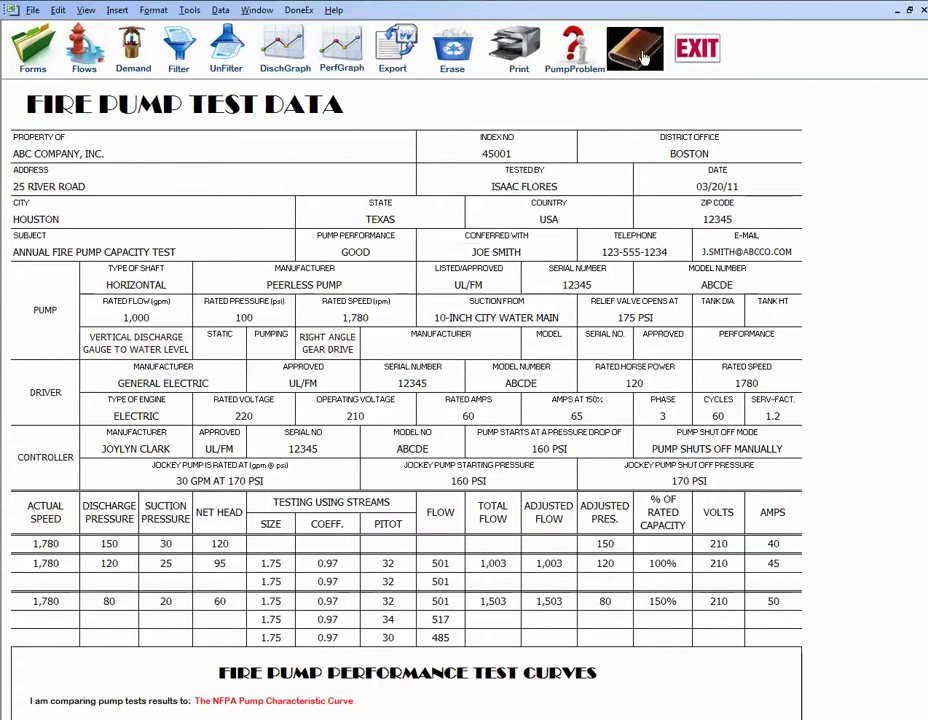
pyautogui.click(99, 517)
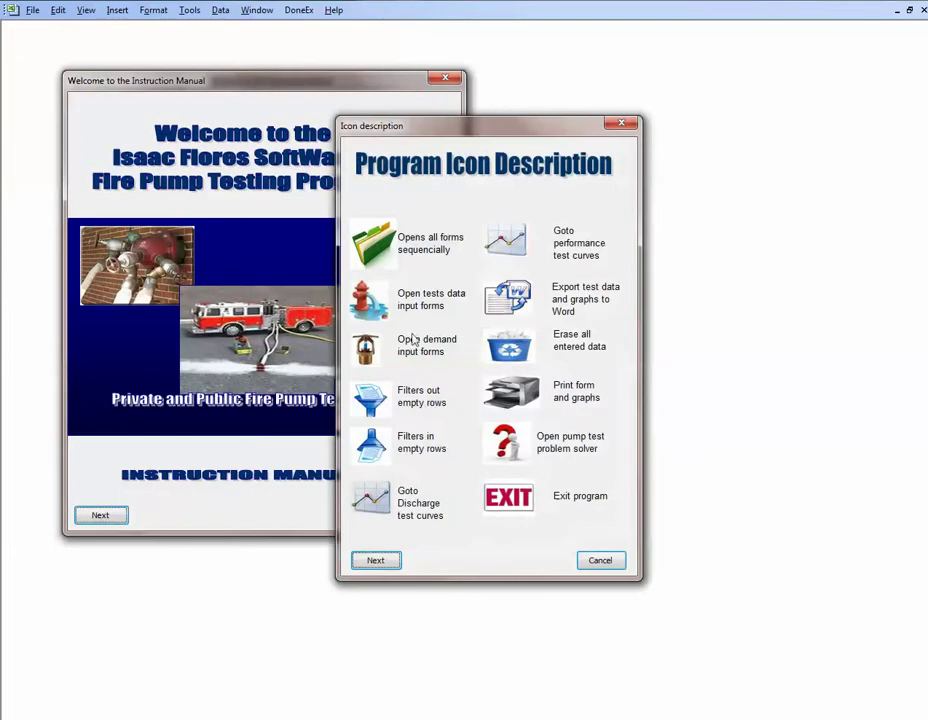
pyautogui.click(376, 562)
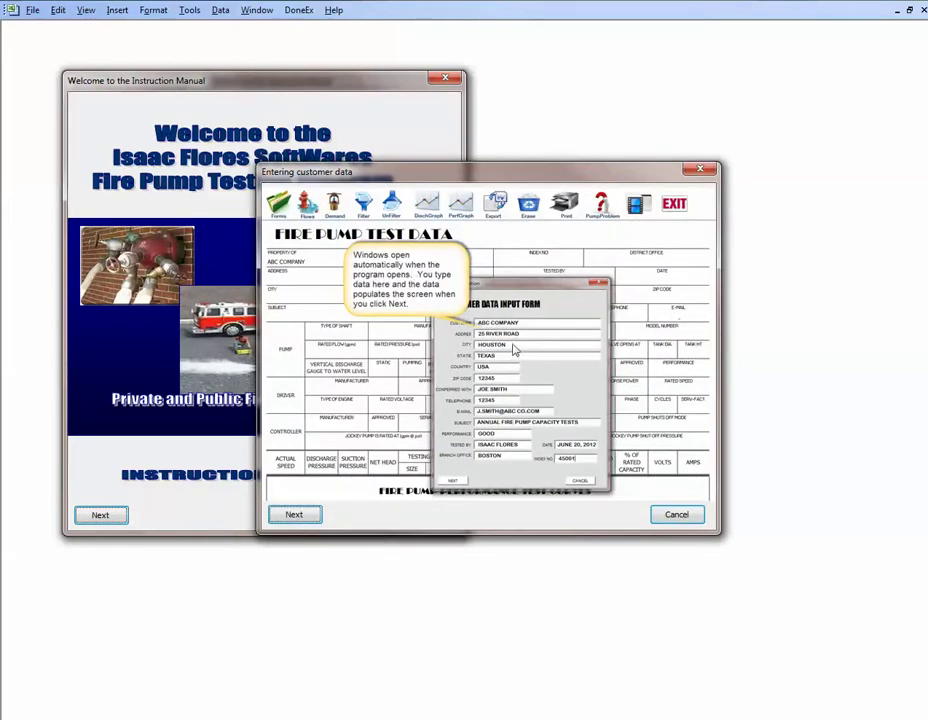
pyautogui.click(294, 515)
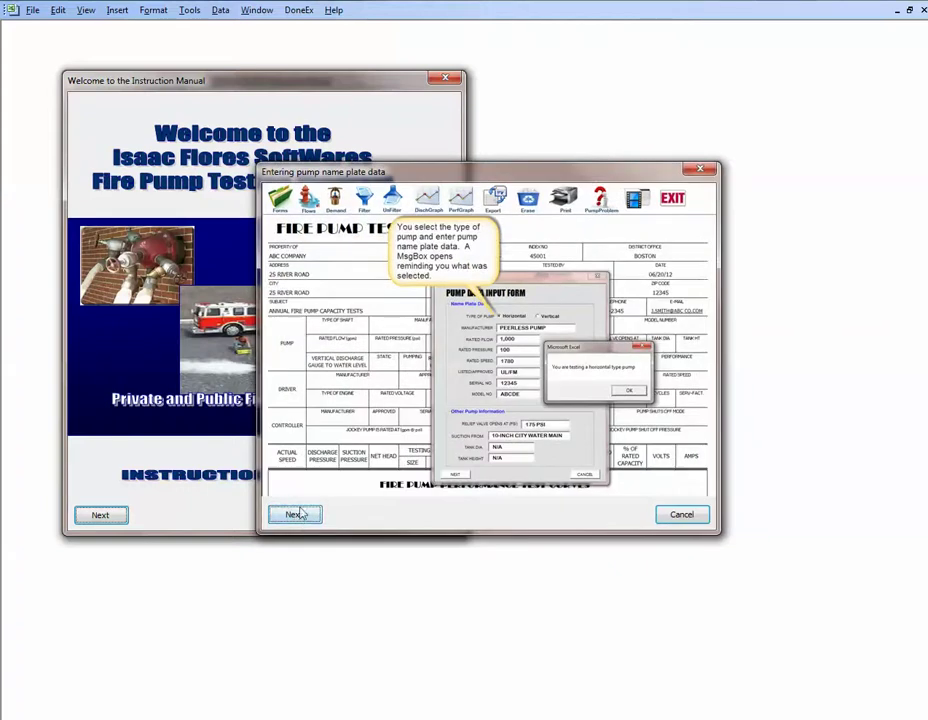
pyautogui.click(295, 516)
pyautogui.click(298, 516)
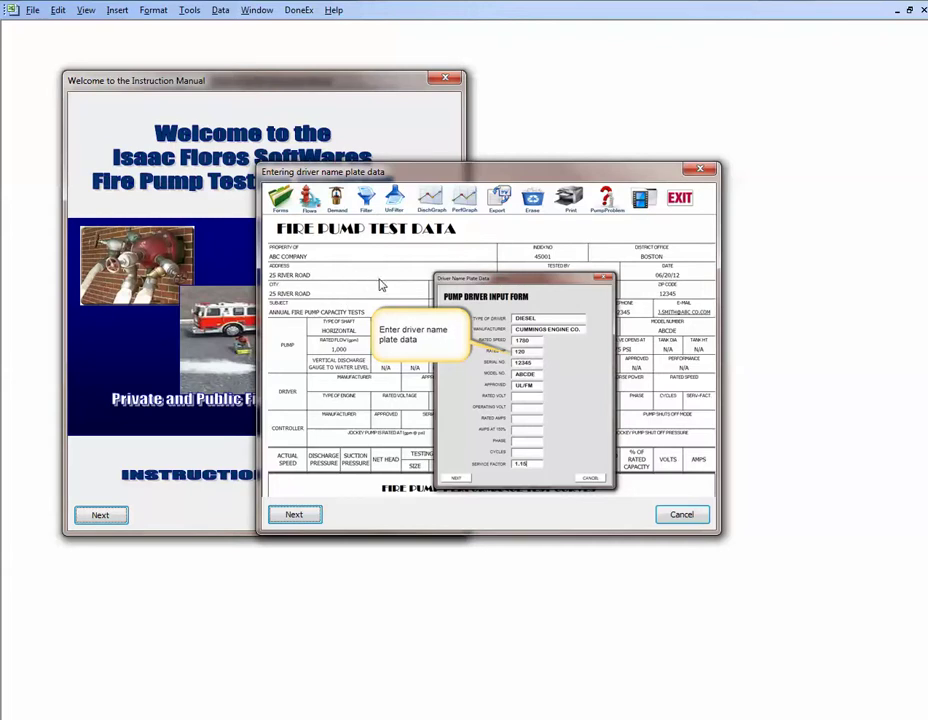
pyautogui.click(681, 515)
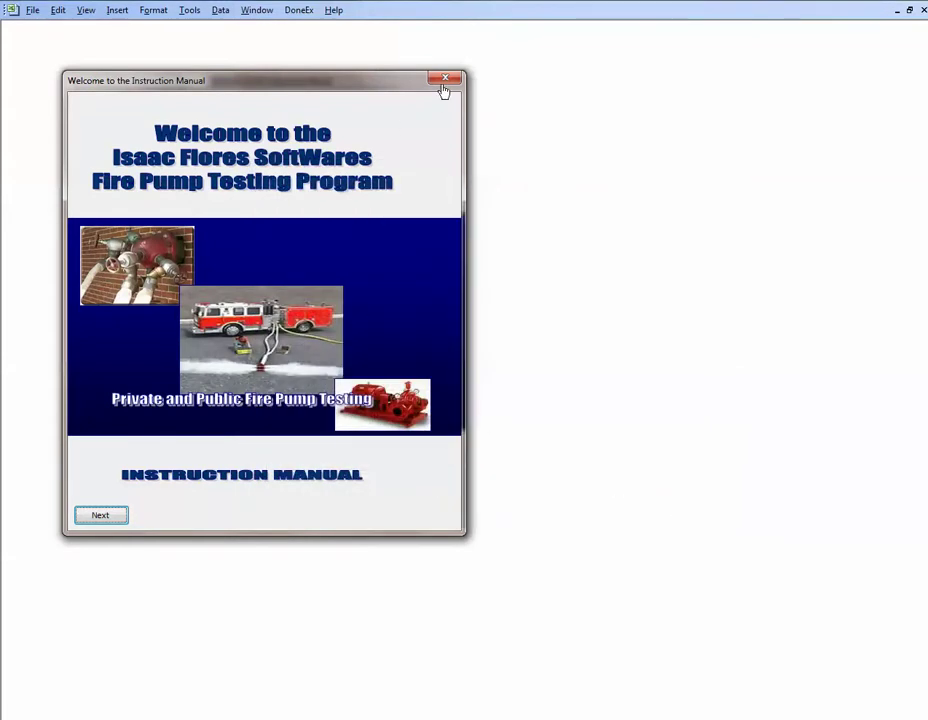
pyautogui.click(447, 82)
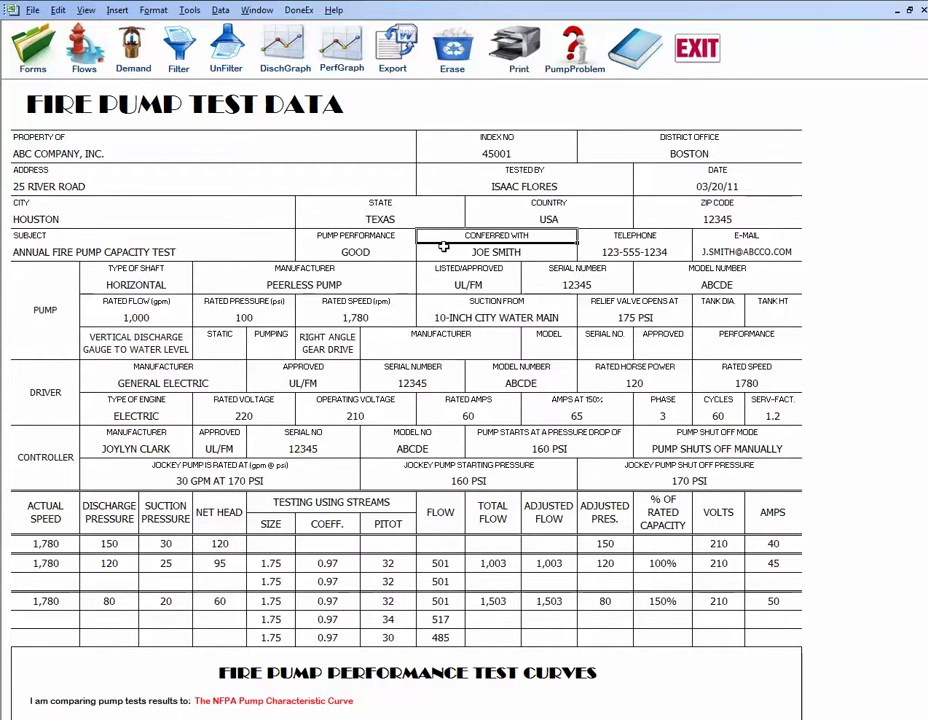
pyautogui.scroll(-4, 441, 256)
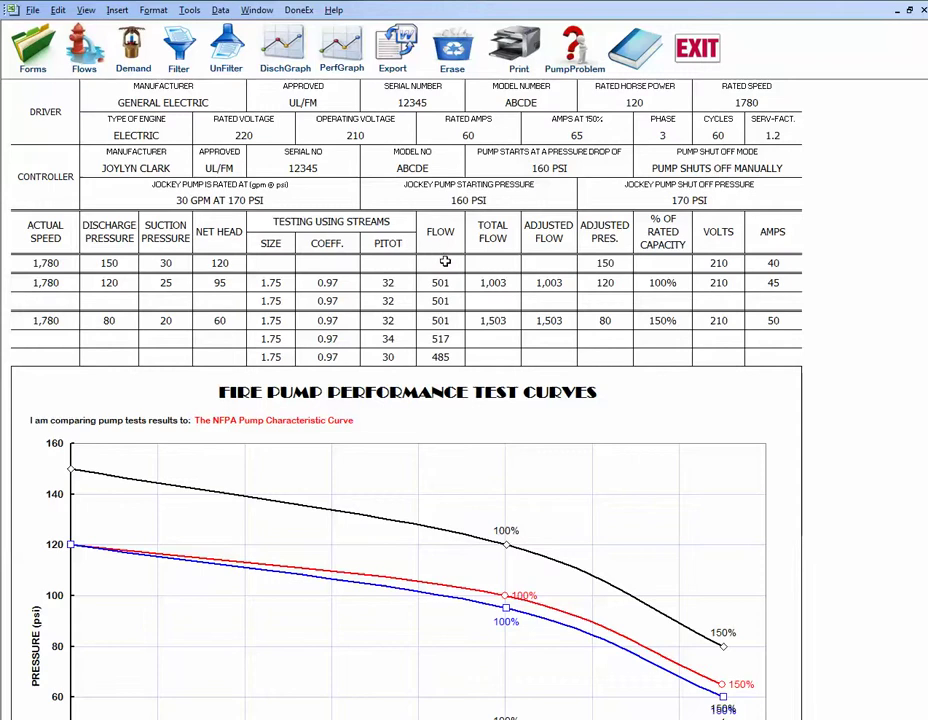
pyautogui.scroll(4, 471, 278)
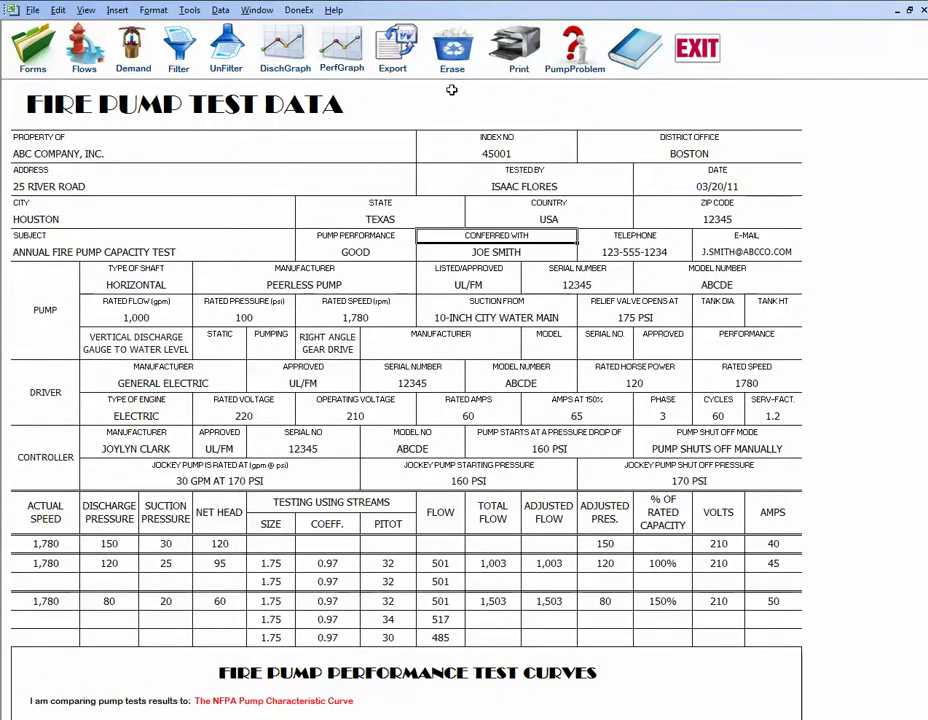
# - Erase all input and test data from the fire pump test form, and check the emptied performance and discharge graphs
pyautogui.click(455, 52)
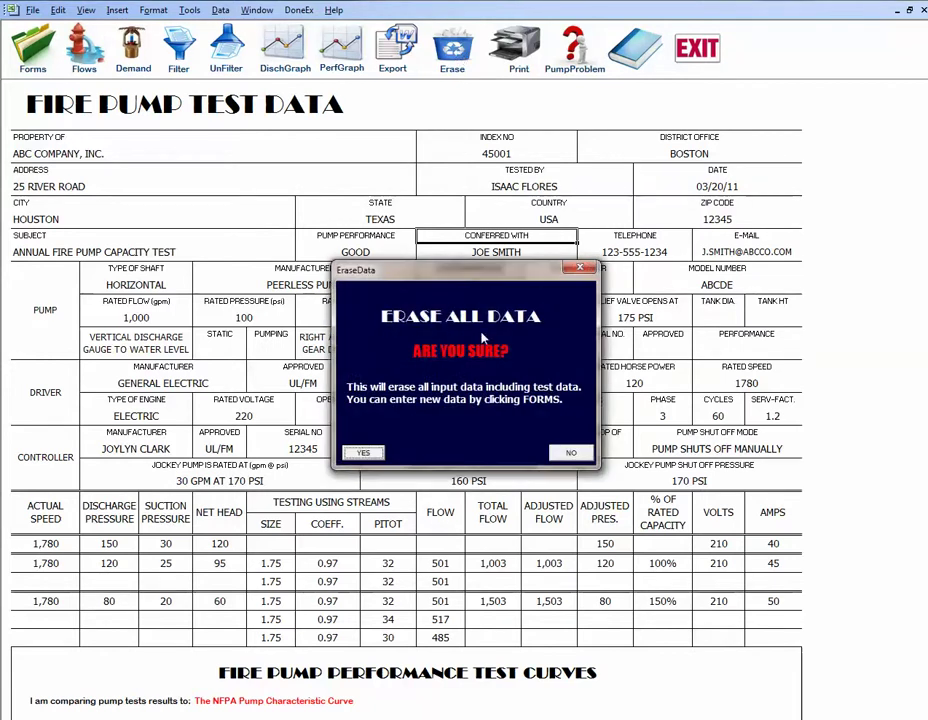
pyautogui.click(358, 451)
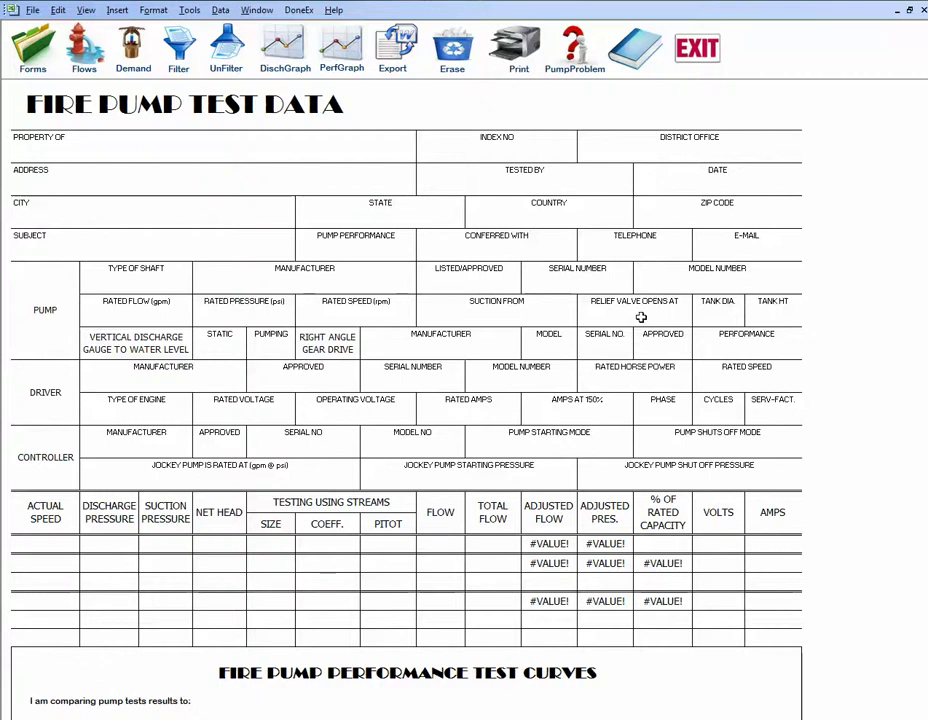
pyautogui.scroll(-6, 648, 320)
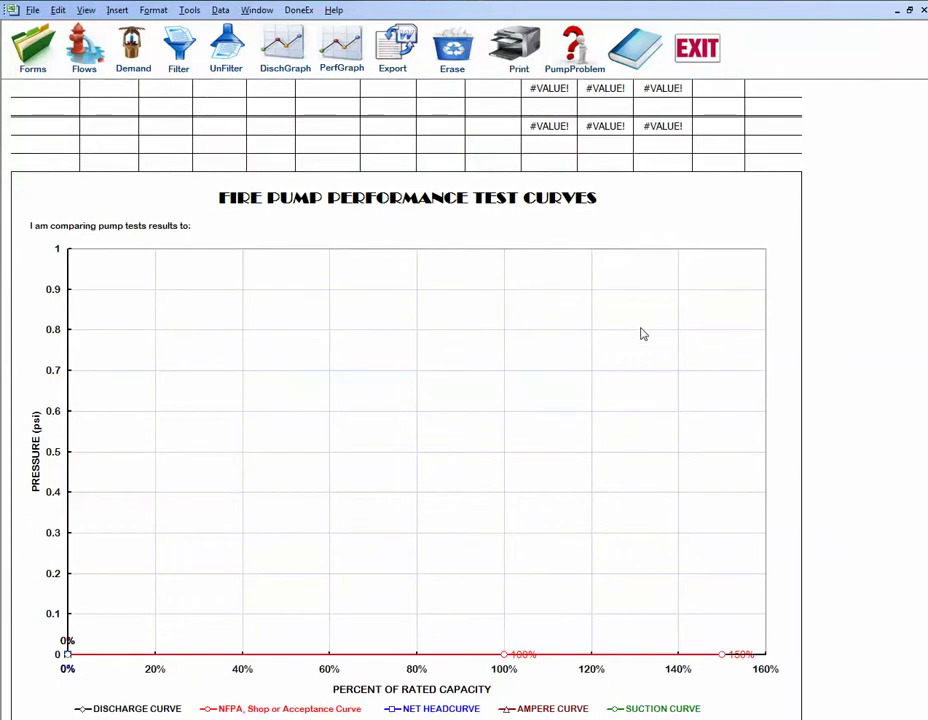
pyautogui.scroll(5, 643, 334)
pyautogui.scroll(3, 643, 334)
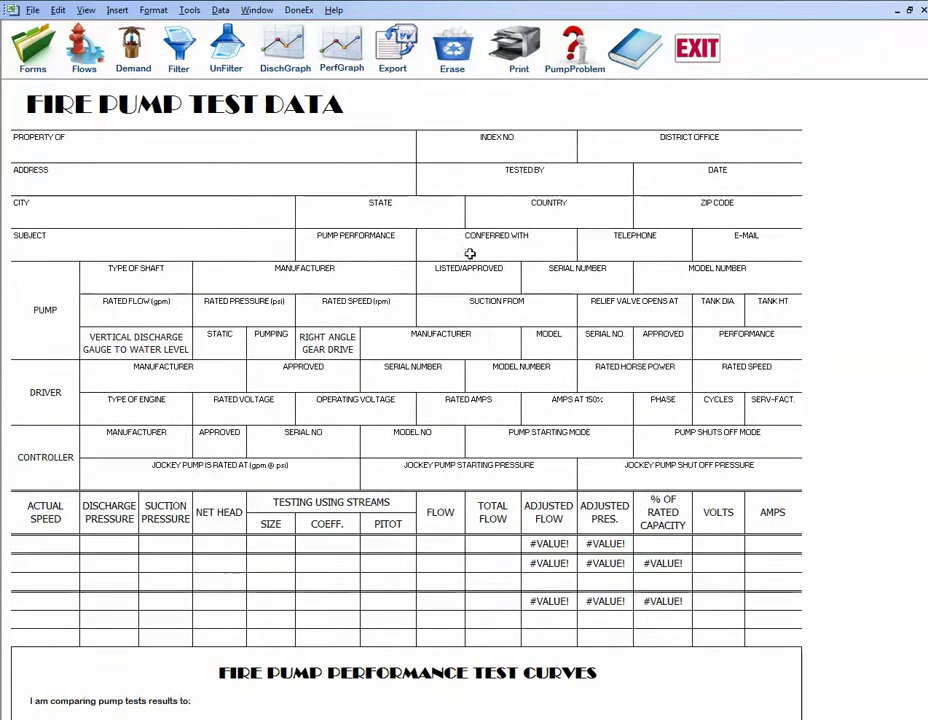
pyautogui.click(294, 56)
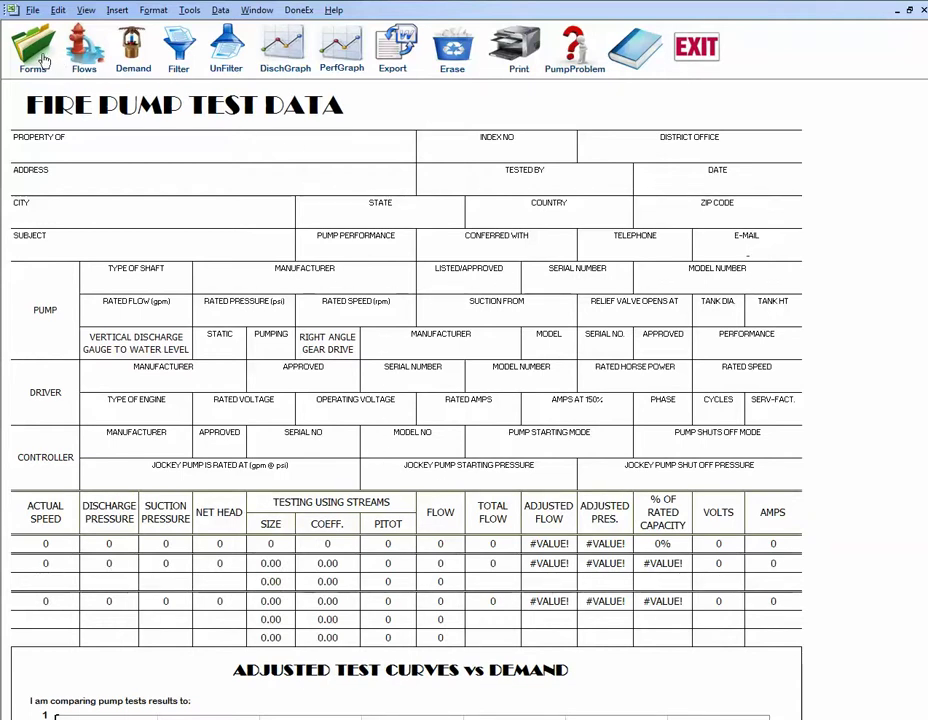
pyautogui.click(333, 60)
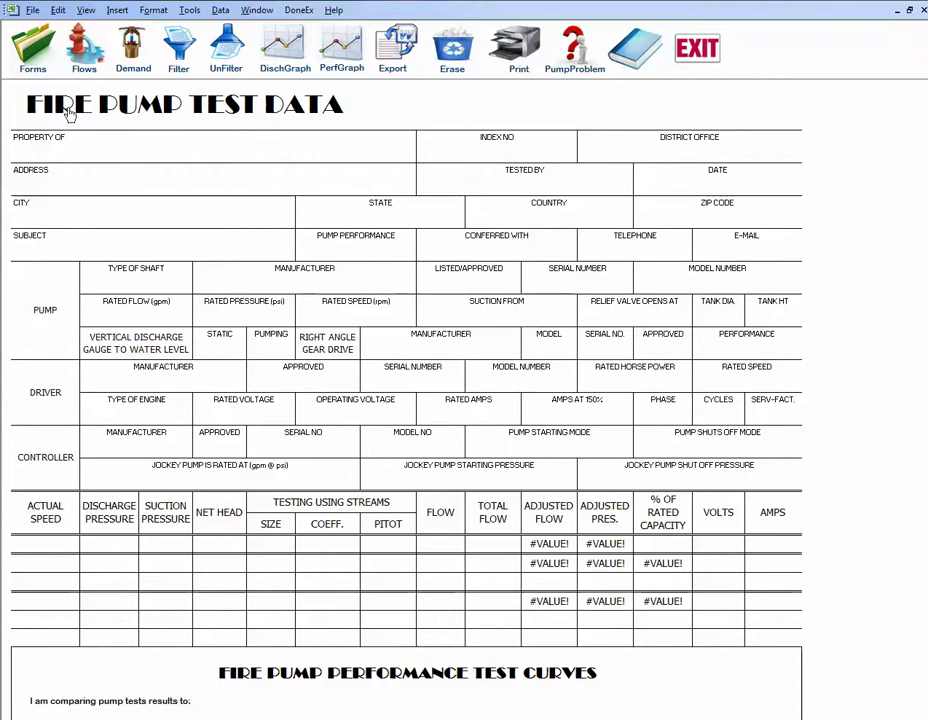
# - Open the customer data input form and enter ABC COMPANY, INC as the customer, leaving the other fields blank
pyautogui.click(35, 53)
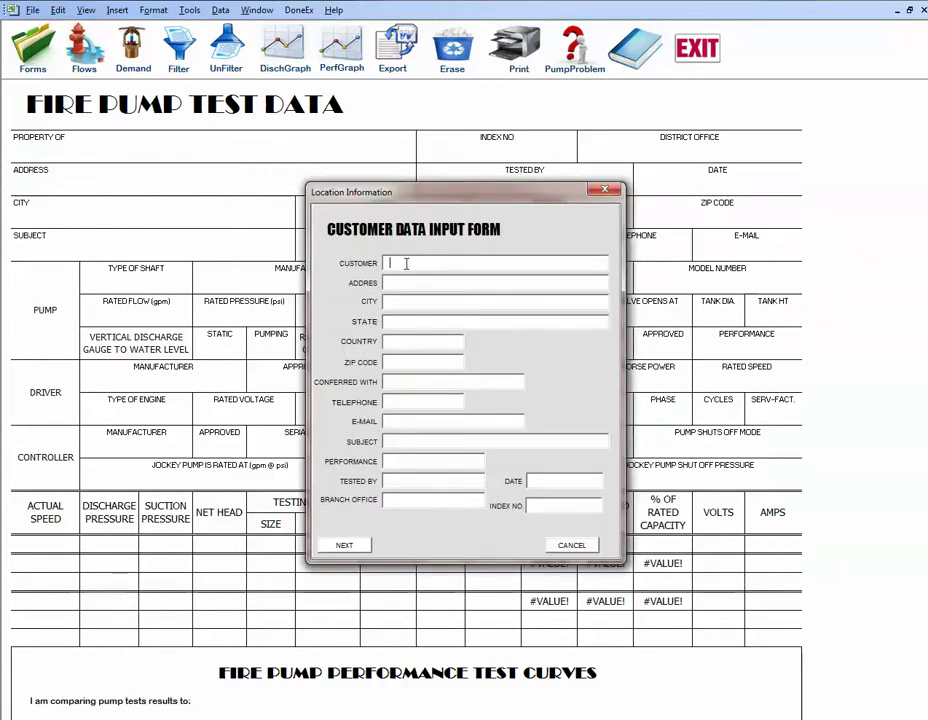
pyautogui.press('capslock')
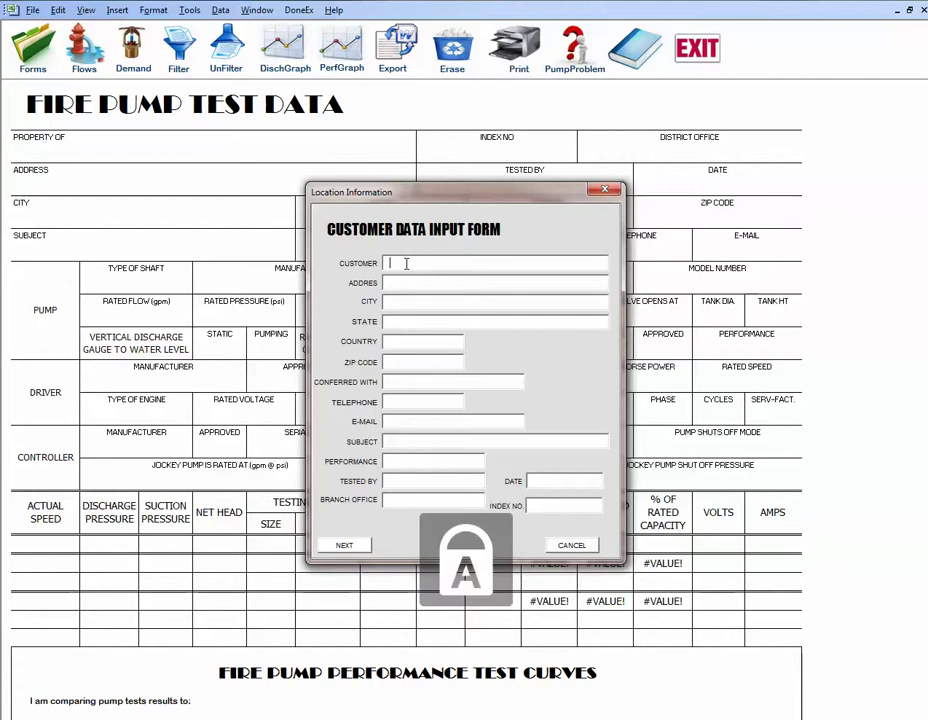
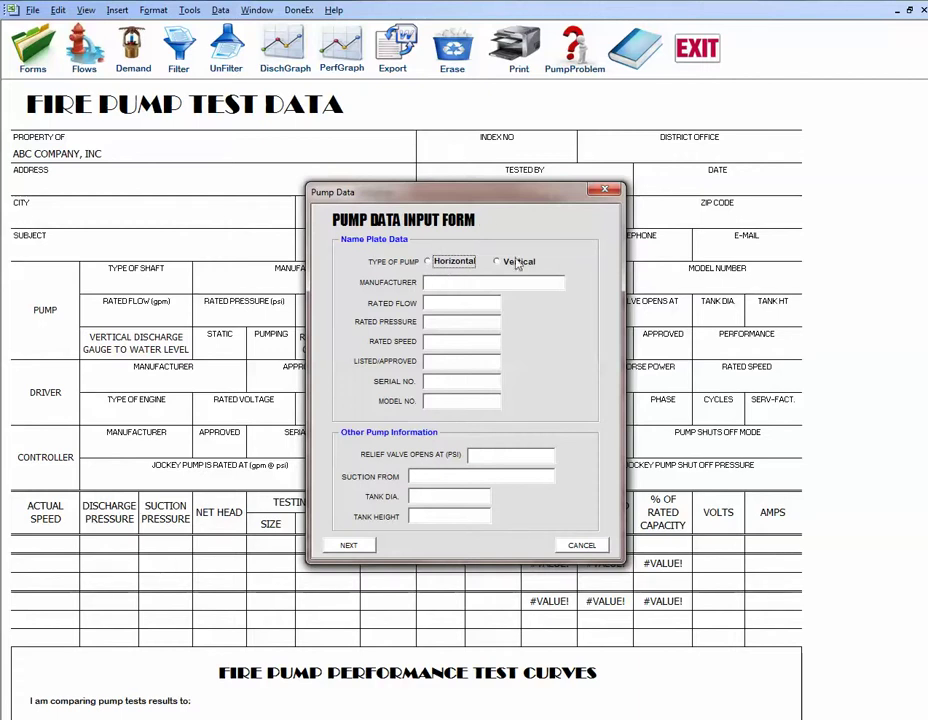
# - Try Vertical as the pump type, then set the pump type to Horizontal, acknowledging each selection
pyautogui.click(498, 262)
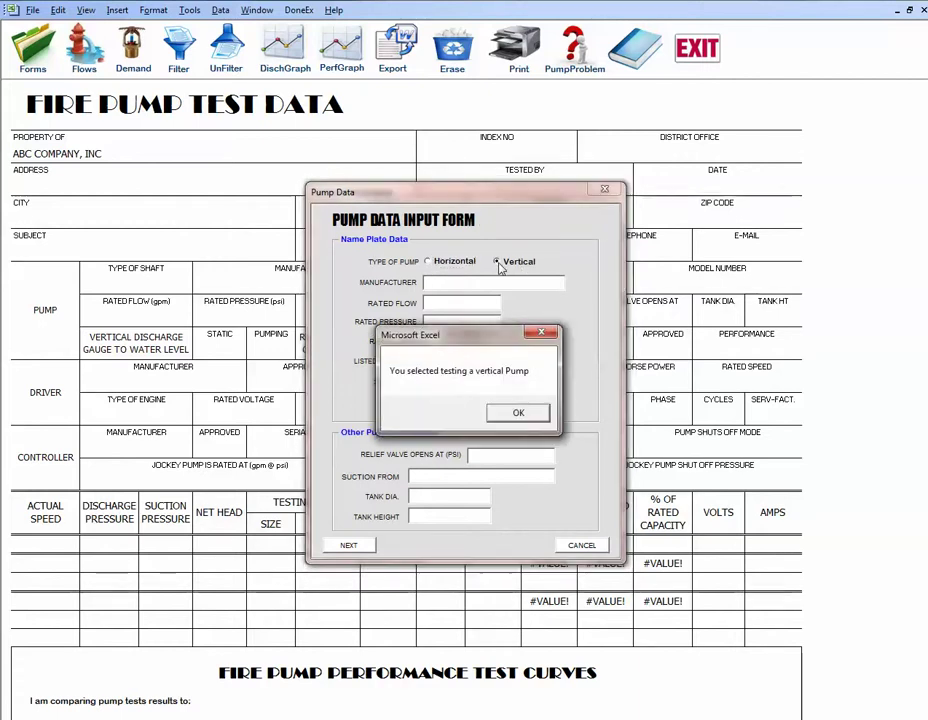
pyautogui.click(519, 414)
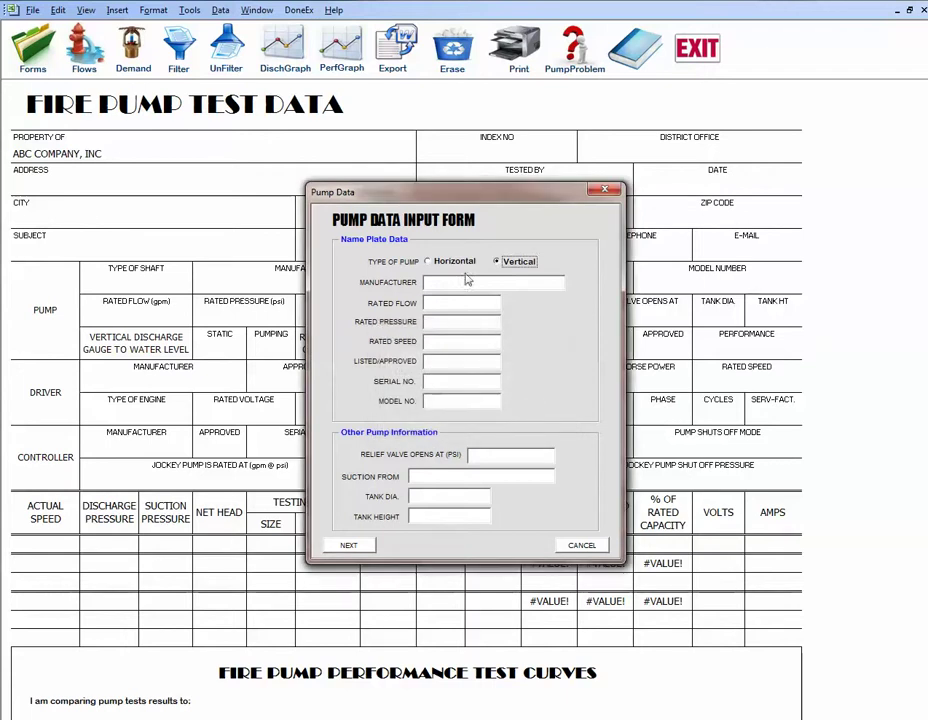
pyautogui.click(430, 261)
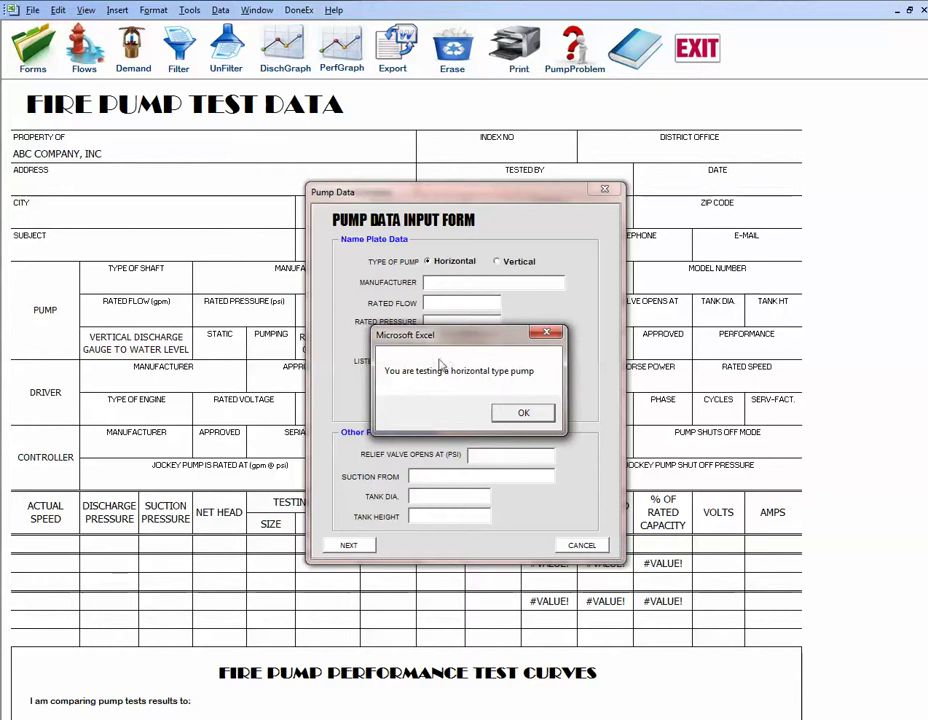
pyautogui.click(525, 414)
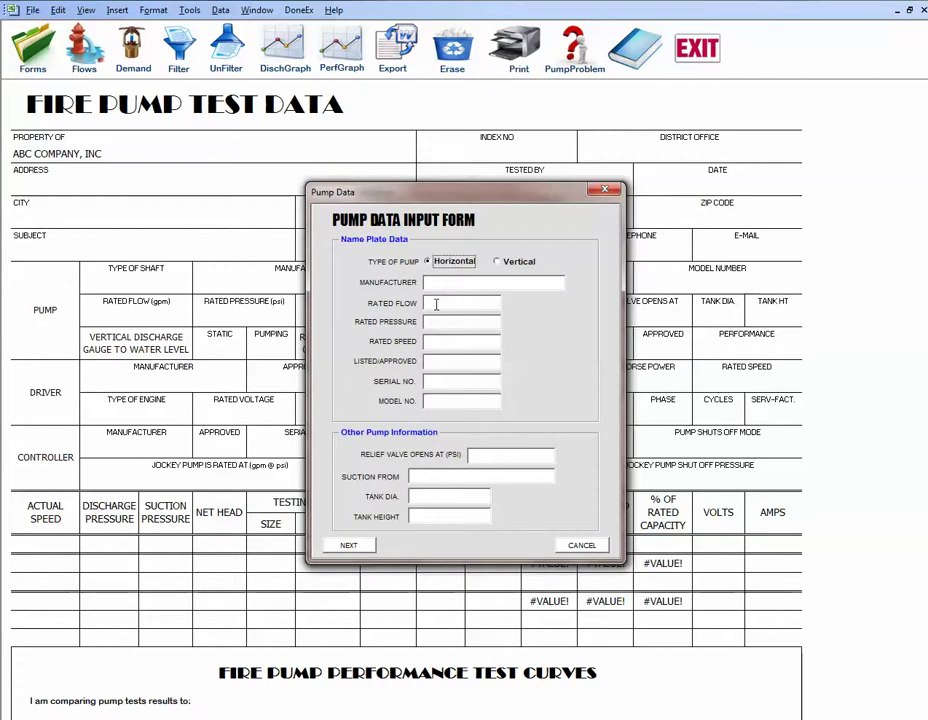
# - Enter a rated flow of 1000, rated pressure of 100 and rated speed of 1780 for the pump, and submit the pump data
pyautogui.click(436, 305)
pyautogui.write('1000')
pyautogui.click(441, 322)
pyautogui.write('100')
pyautogui.click(432, 341)
pyautogui.write('178')
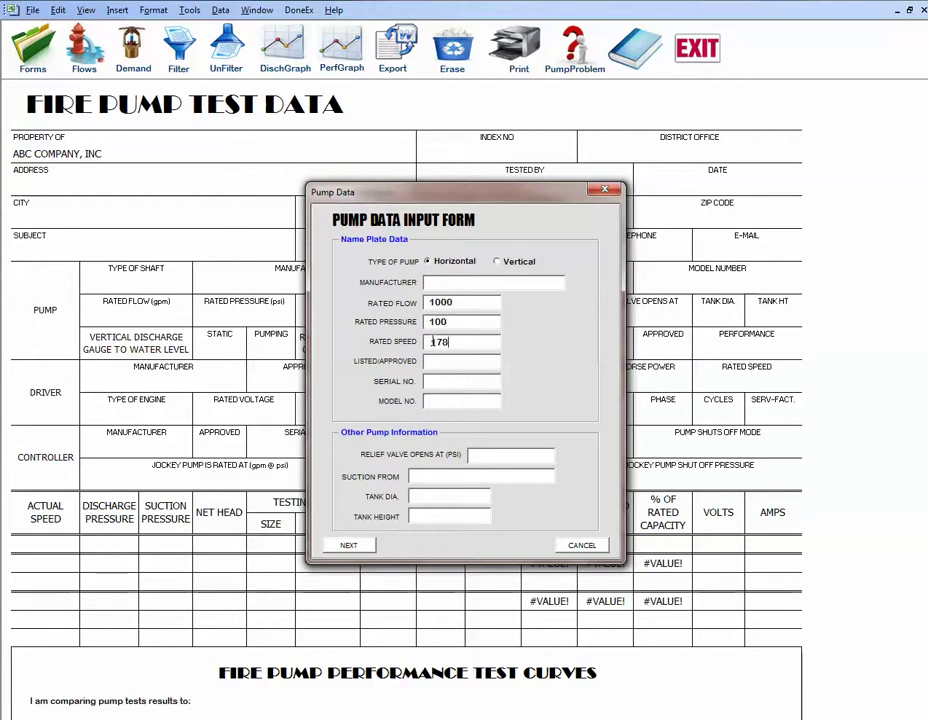
pyautogui.write('0')
pyautogui.click(349, 547)
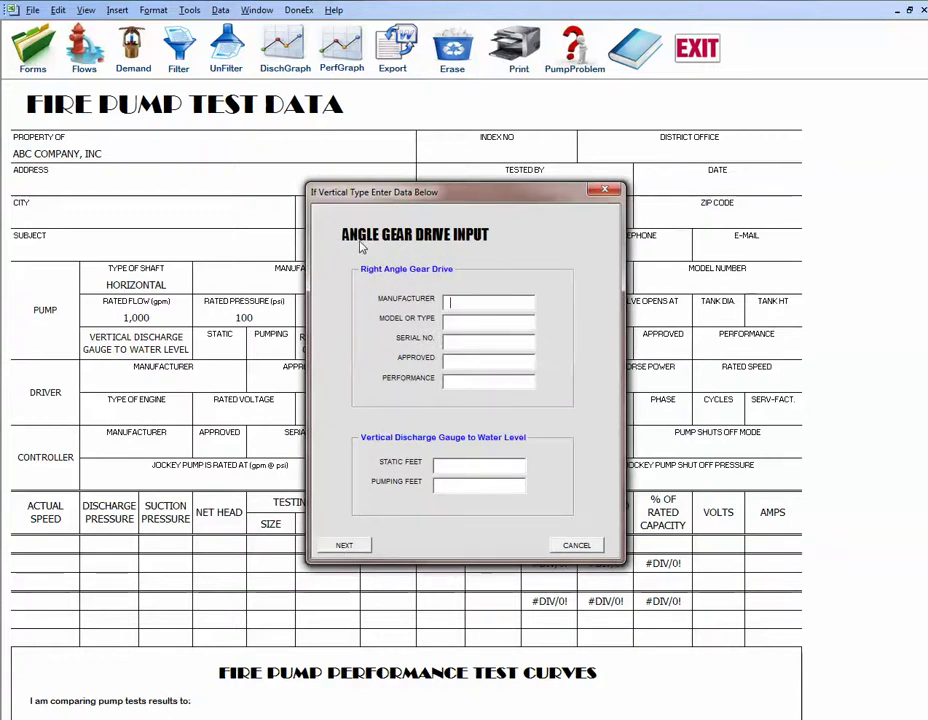
# - Continue past the angle gear drive, pump driver, and controller and jockey pump input forms without entering data
pyautogui.click(344, 545)
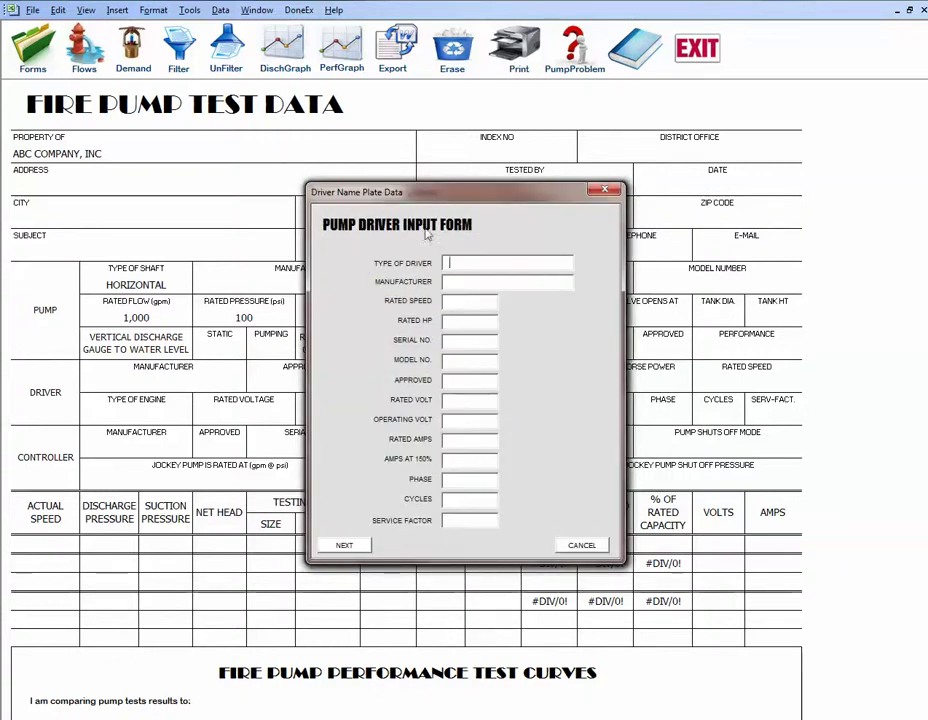
pyautogui.click(344, 545)
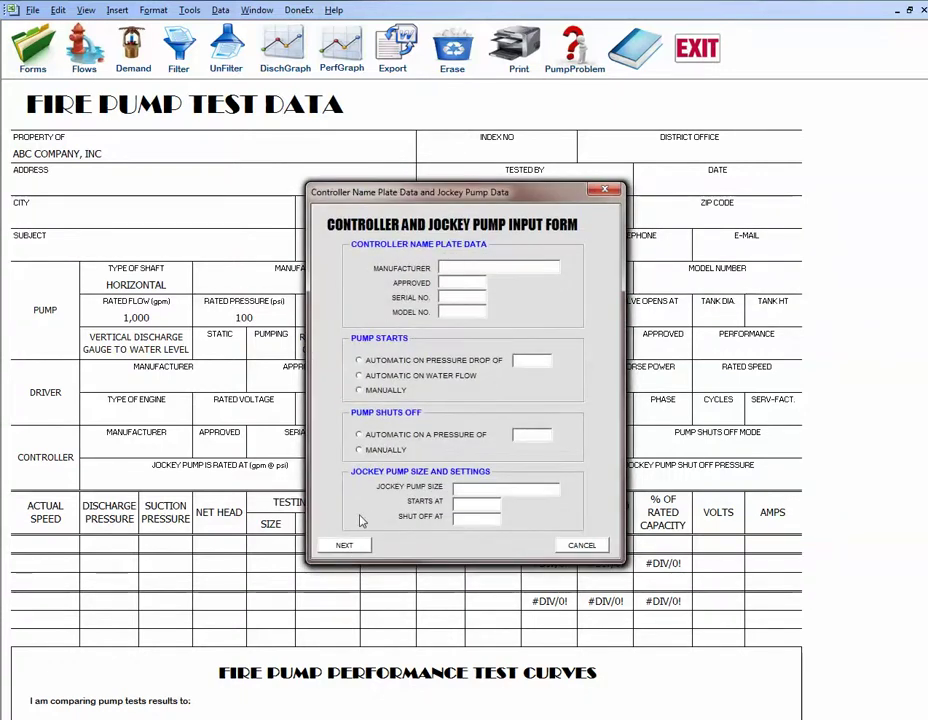
pyautogui.click(346, 548)
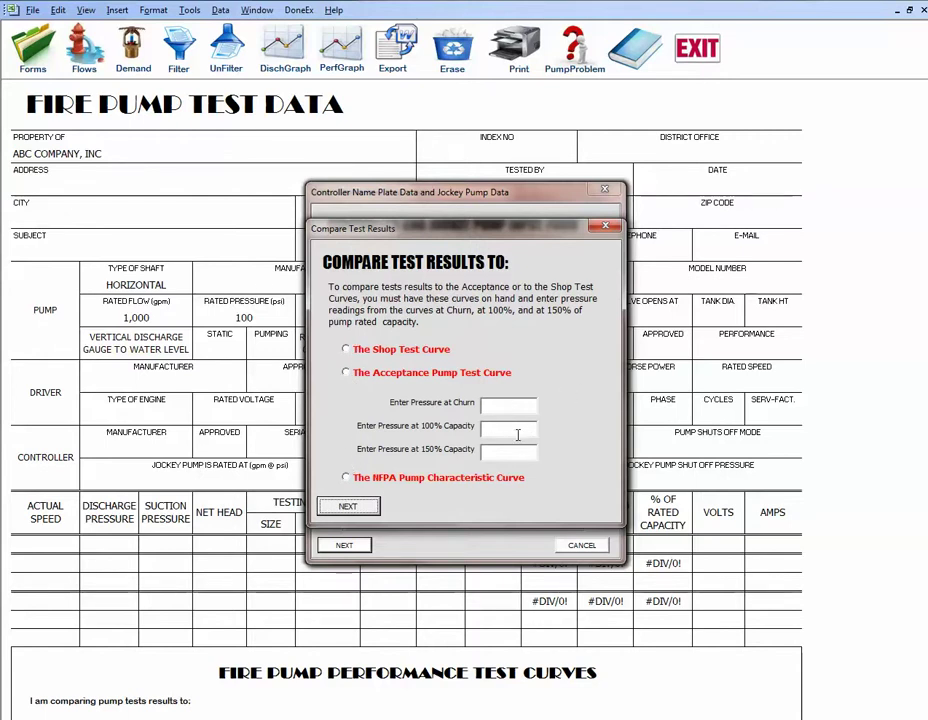
# - Compare the test results to the NFPA Pump Characteristic Curve and select testing using pitot readings
pyautogui.click(346, 479)
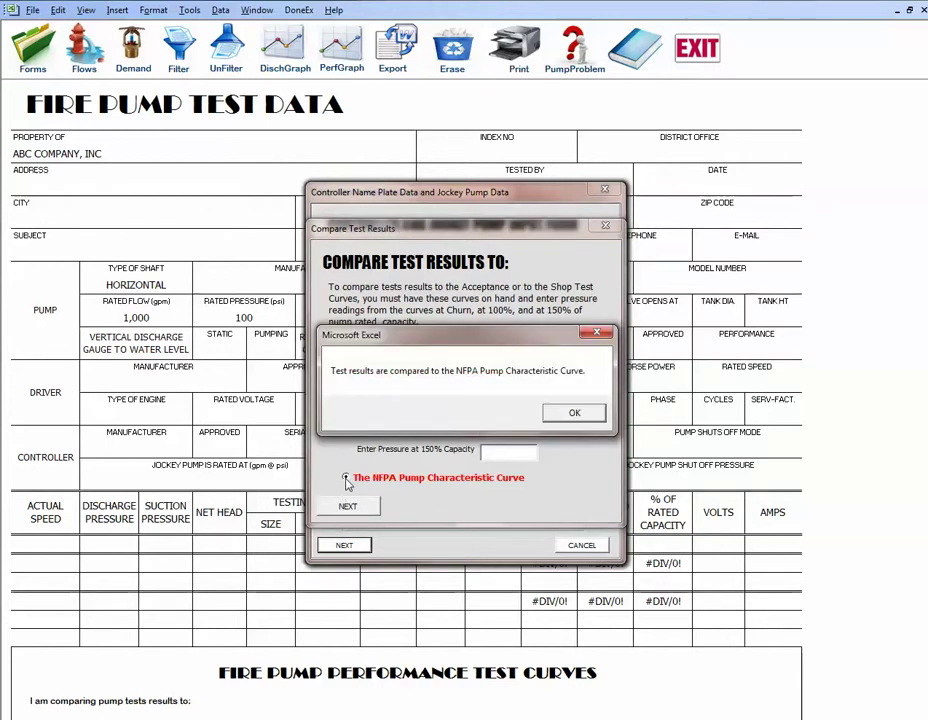
pyautogui.click(576, 414)
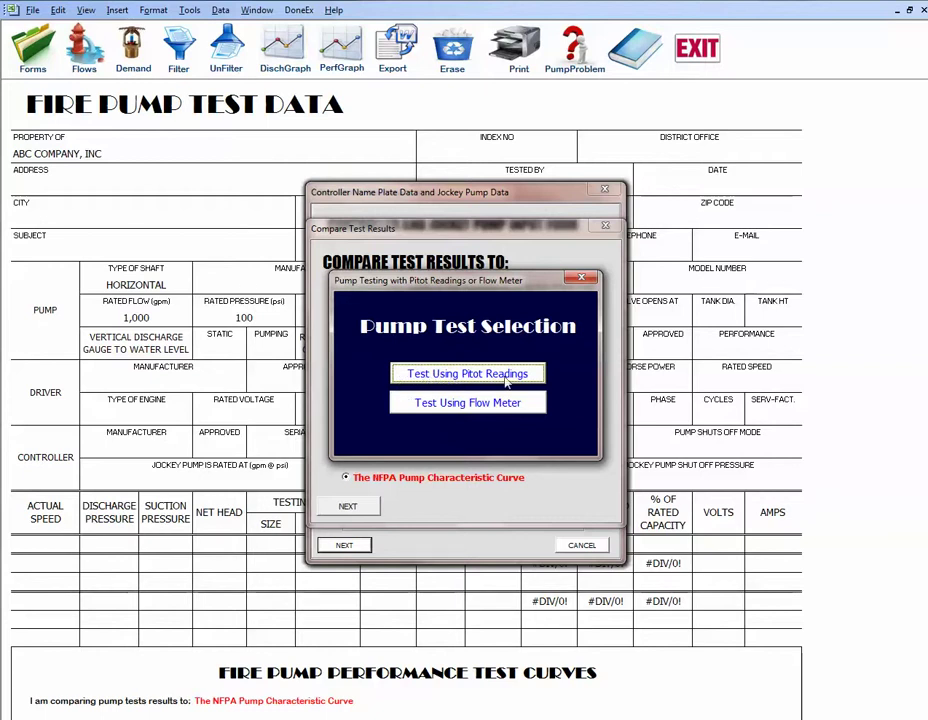
pyautogui.click(444, 375)
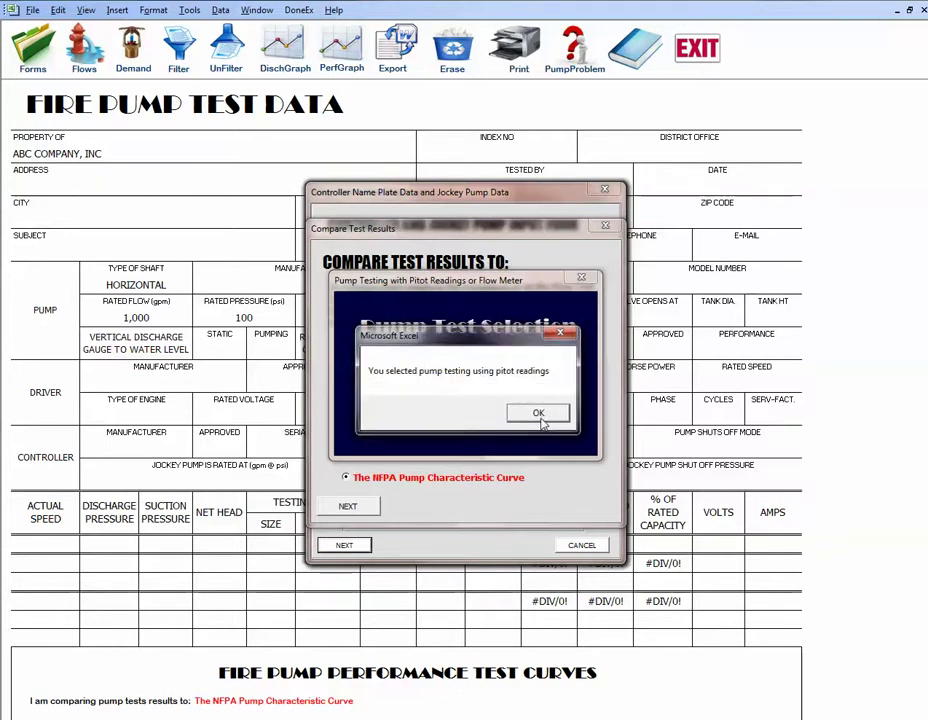
pyautogui.click(537, 413)
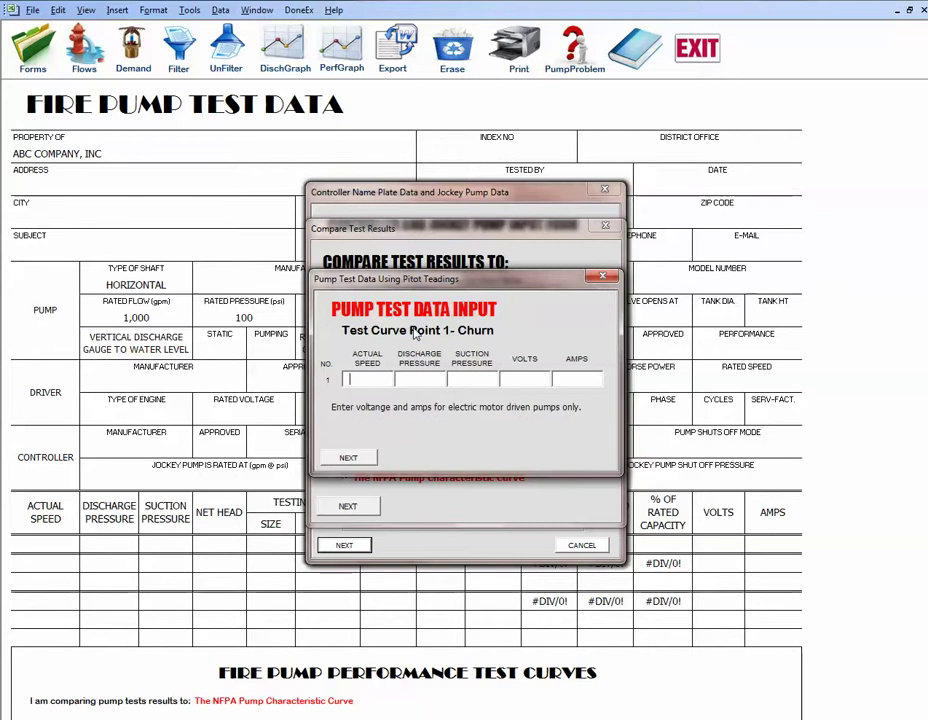
# - Enter the churn test point: actual speed 1780, discharge pressure 150, suction pressure 30, 210 volts and 40 amps, and submit it
pyautogui.write('1780')
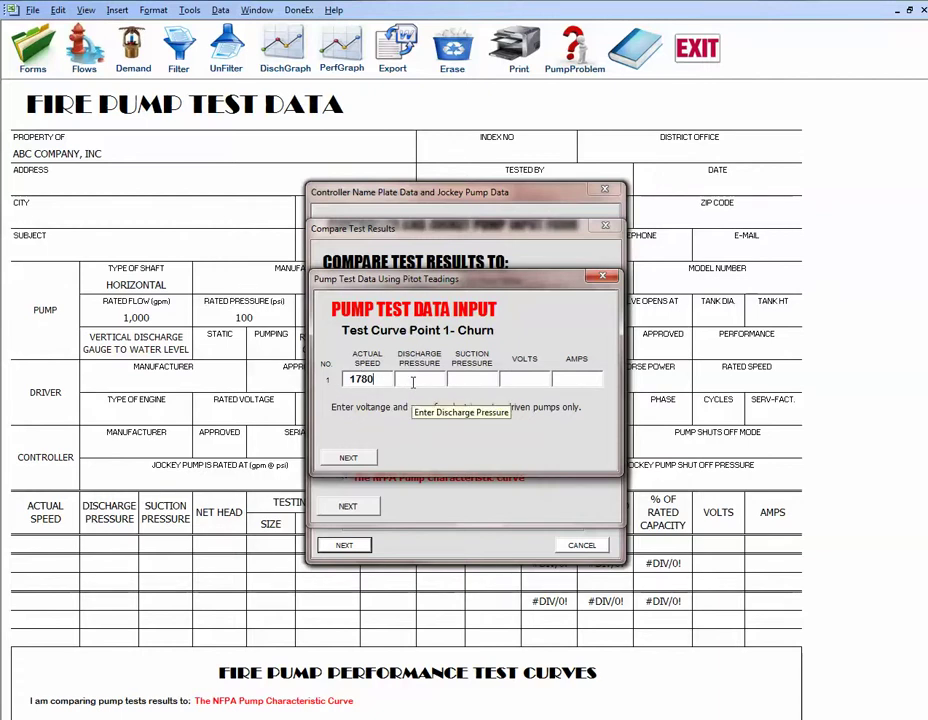
pyautogui.click(412, 381)
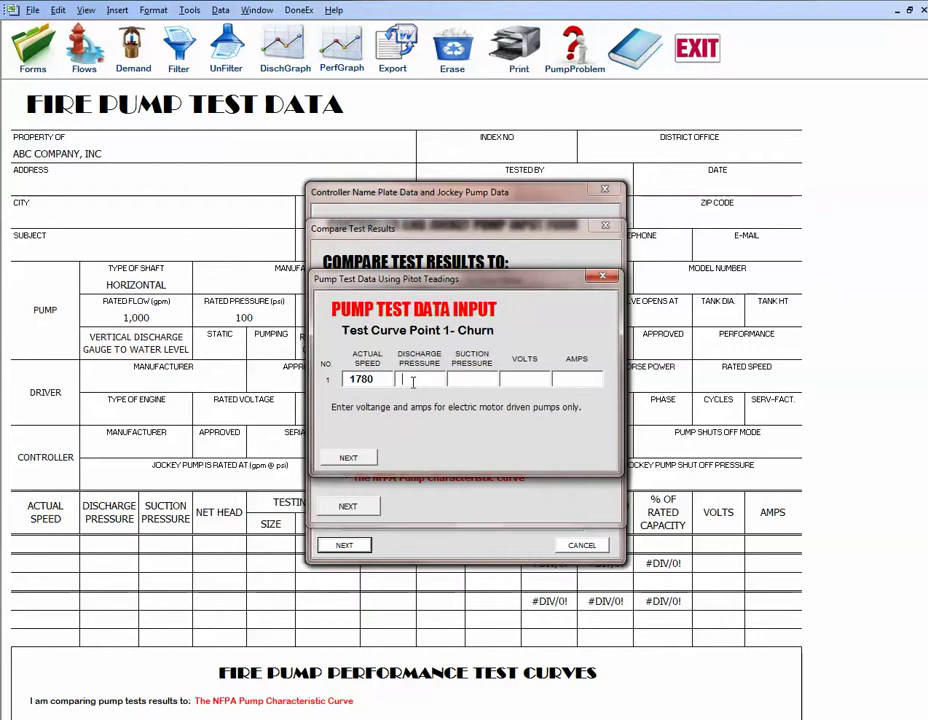
pyautogui.write('150')
pyautogui.press('Tab')
pyautogui.write('30')
pyautogui.press('Tab')
pyautogui.write('210')
pyautogui.press('Tab')
pyautogui.write('40')
pyautogui.press('Tab')
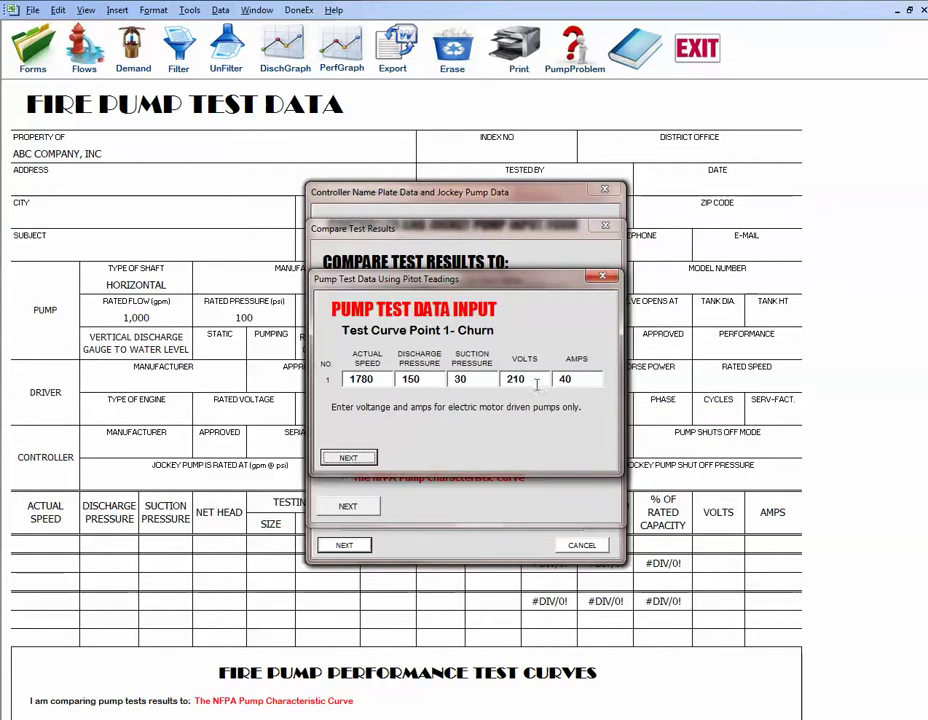
pyautogui.click(350, 459)
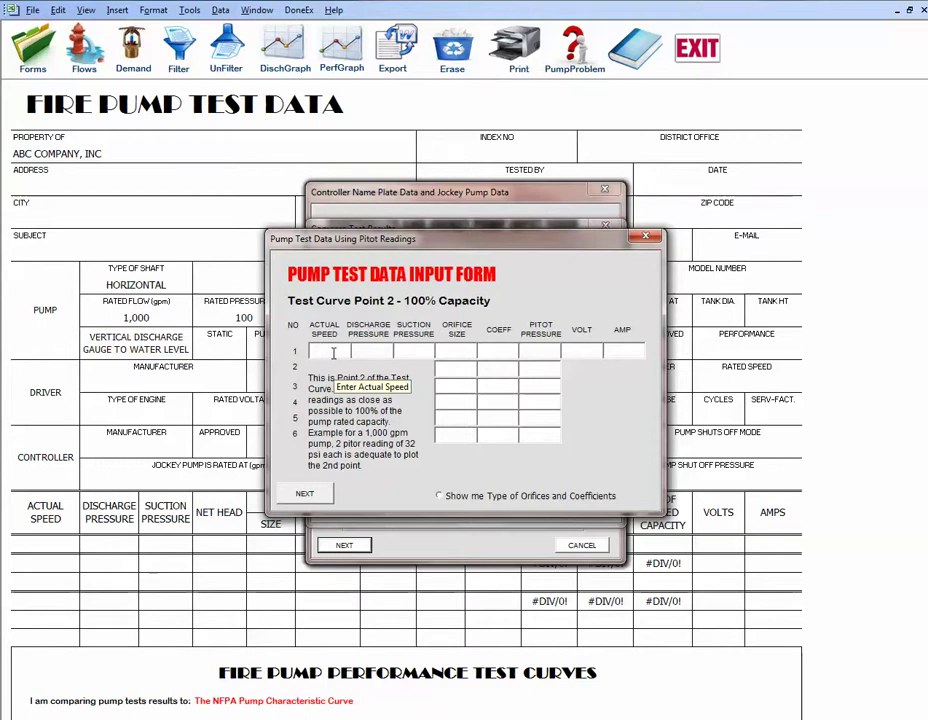
# - For the 100% capacity test point, enter actual speed 1800, discharge pressure 120 and suction pressure 25
pyautogui.write('18')
pyautogui.write('00')
pyautogui.write('12')
pyautogui.write('0')
pyautogui.press('Tab')
pyautogui.write('25')
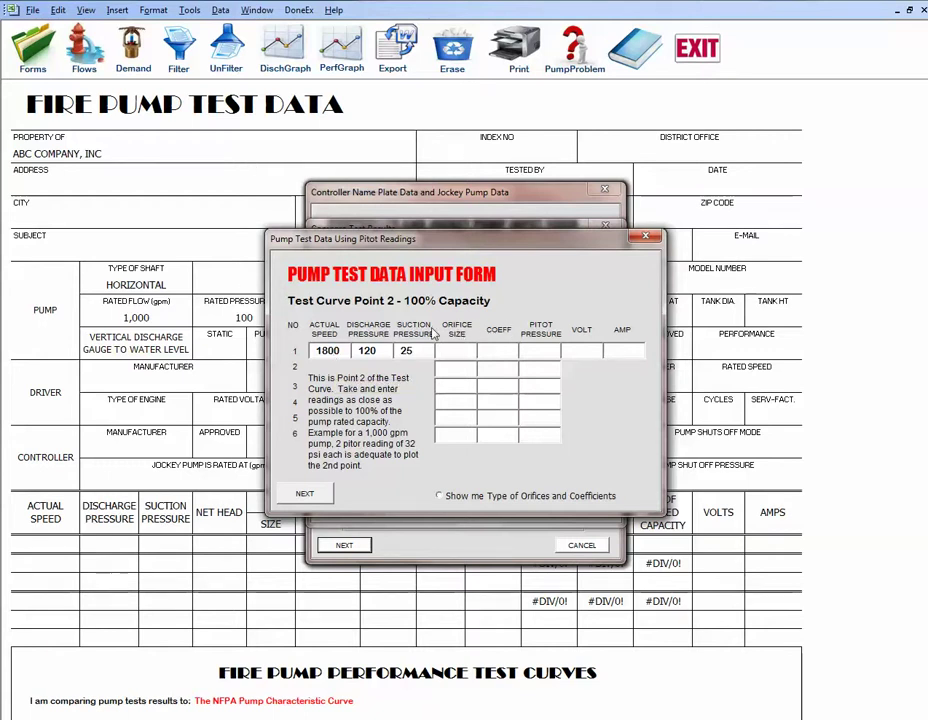
# - Consult the flow device coefficients reference for hydrant butts and play pipe nozzles, and close it
pyautogui.click(441, 497)
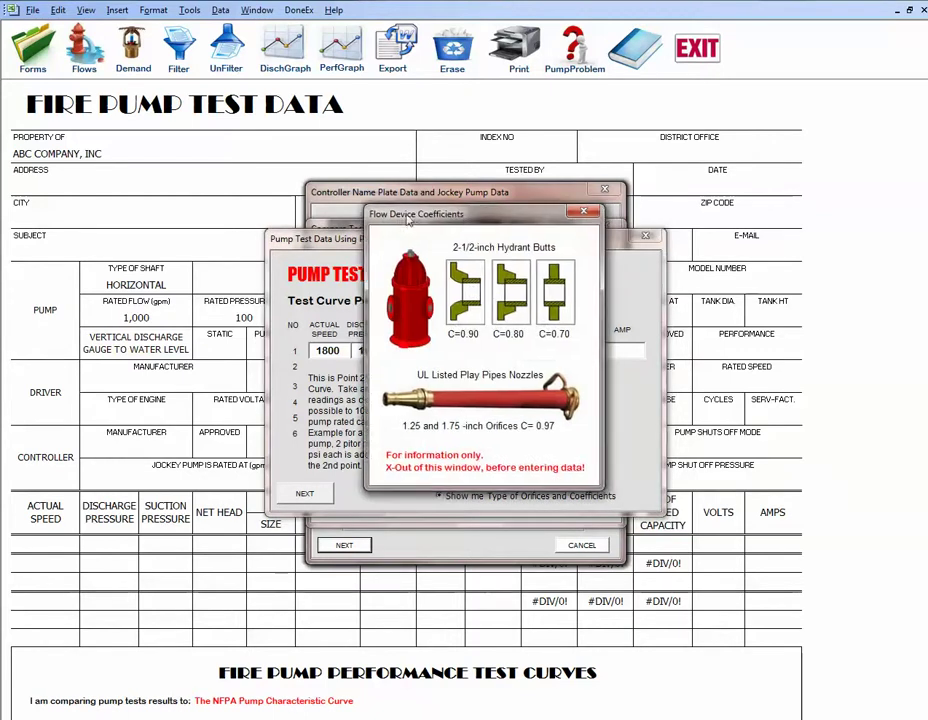
pyautogui.moveTo(466, 214); pyautogui.dragTo(270, 189)
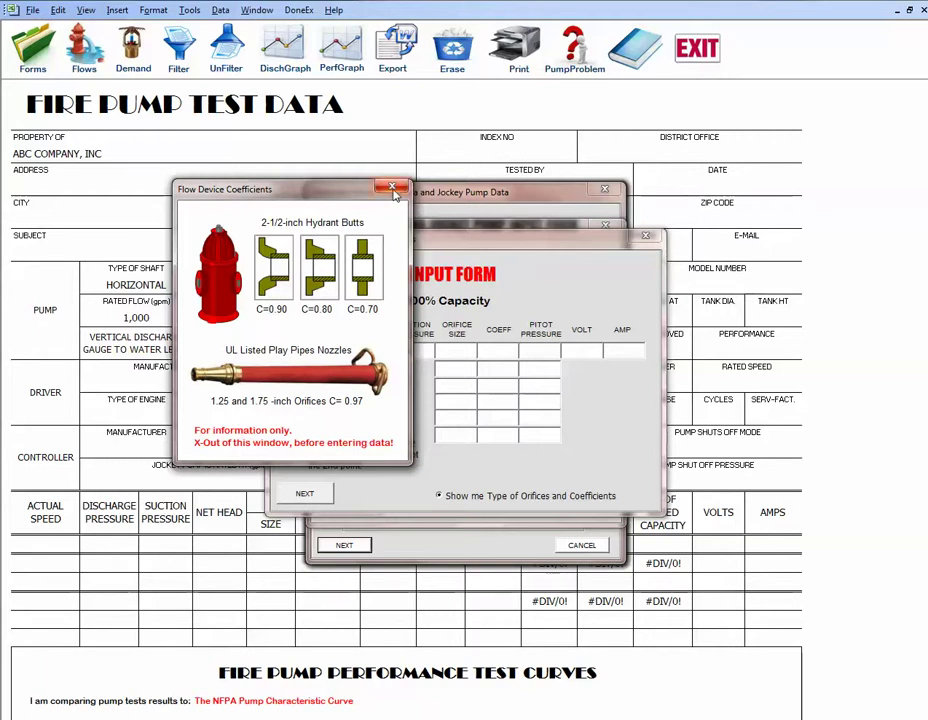
pyautogui.click(392, 188)
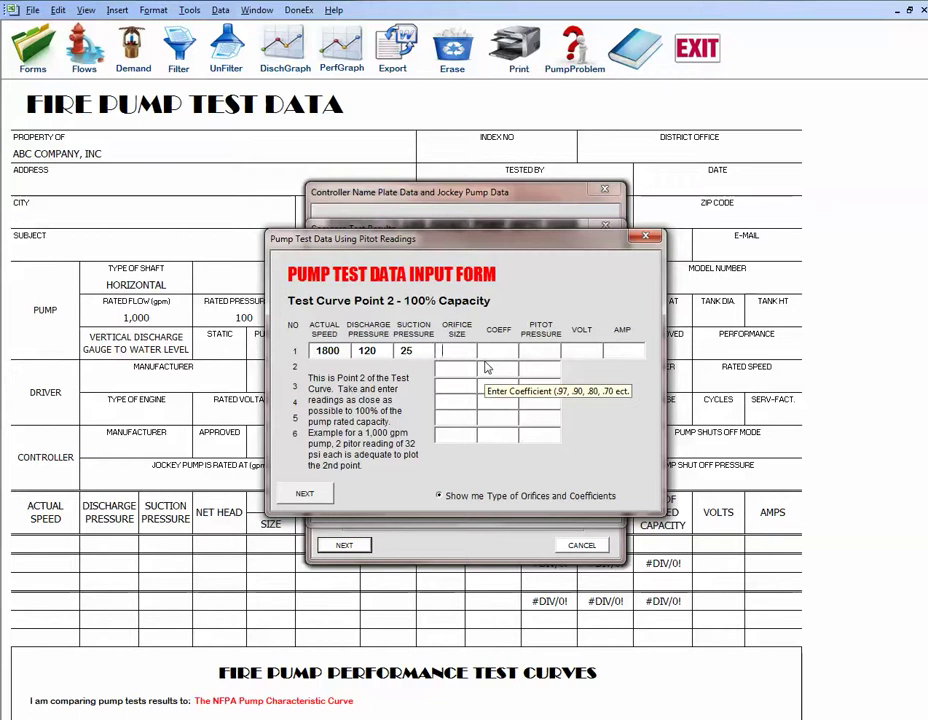
# - Enter the 100% point's first stream with orifice size 1.75, coefficient .97 and pitot pressure 32, plus 210 volts and 45 amps
pyautogui.write('1.75')
pyautogui.press('Tab')
pyautogui.write('.97')
pyautogui.press('Tab')
pyautogui.write('32')
pyautogui.press('Tab')
pyautogui.write('210')
pyautogui.press('Tab')
pyautogui.write('45')
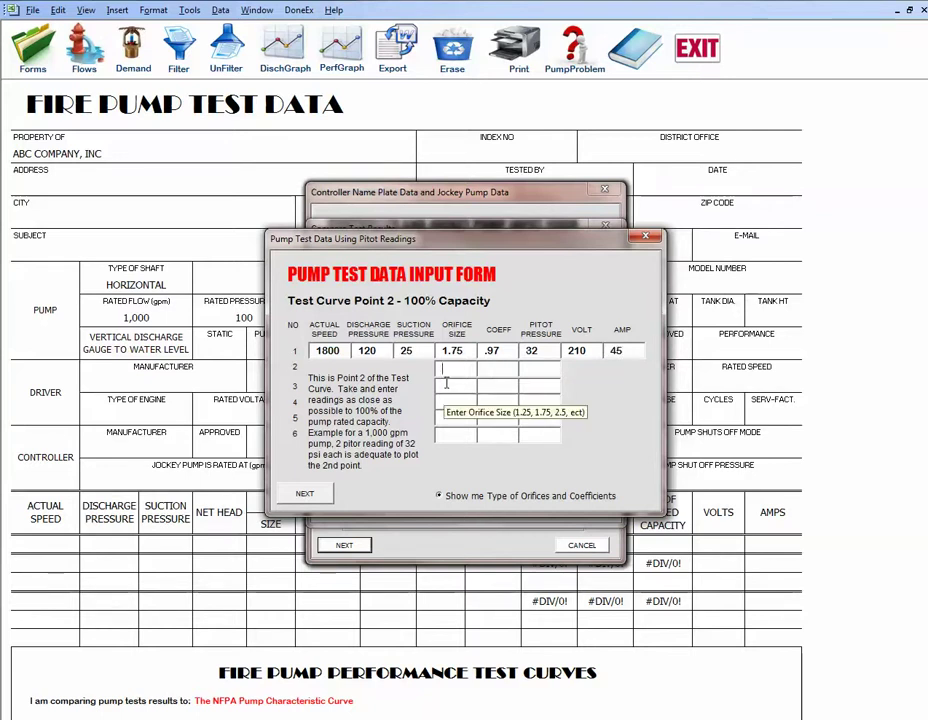
pyautogui.press('Tab')
# - Enter the 100% point's second stream with orifice size 1.75, coefficient .97 and pitot pressure 32, and submit the test point
pyautogui.write('1.75')
pyautogui.press('BackSpace')
pyautogui.press('BackSpace')
pyautogui.write('.75')
pyautogui.press('Tab')
pyautogui.write('.97')
pyautogui.press('Tab')
pyautogui.write('32')
pyautogui.click(447, 383)
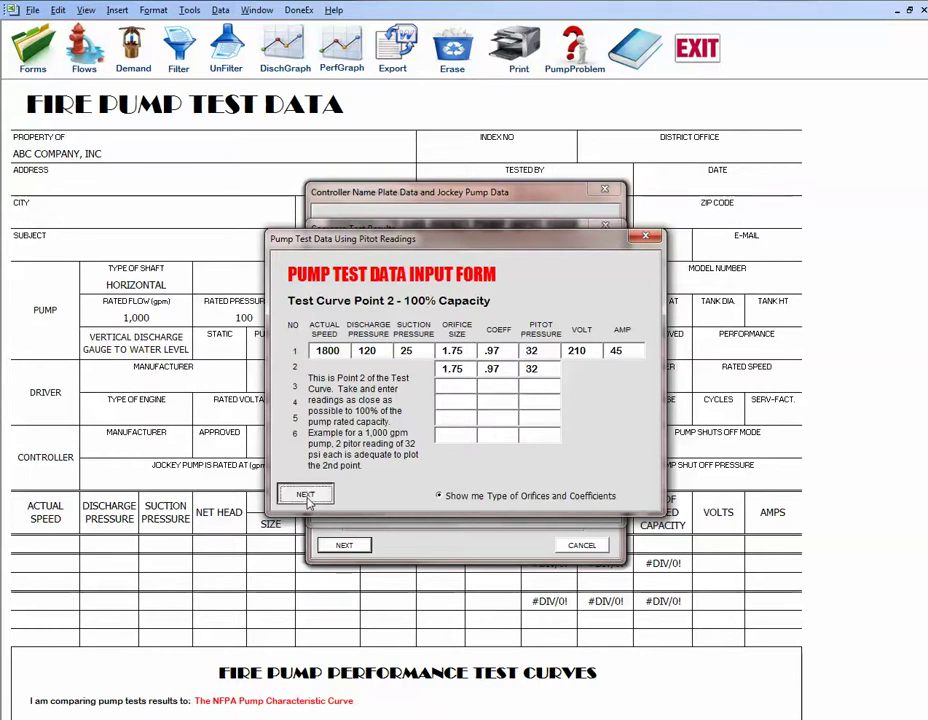
pyautogui.click(305, 496)
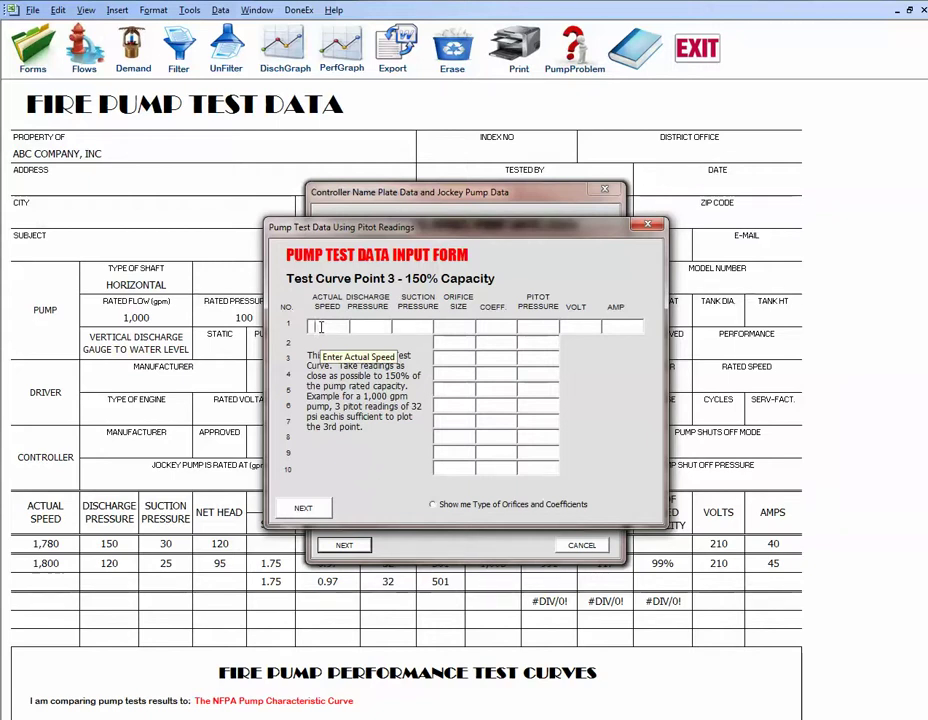
# - For the 150% capacity test point, enter actual speed 1850, discharge pressure 80 and suction pressure 20
pyautogui.write('1850')
pyautogui.write('80')
pyautogui.press('Tab')
pyautogui.write('20')
pyautogui.press('Tab')
# - Enter the 150% point's first stream with orifice size 1.75, coefficient .97 and pitot pressure 34, plus 210 volts and 50 amps
pyautogui.write('1.75')
pyautogui.press('Tab')
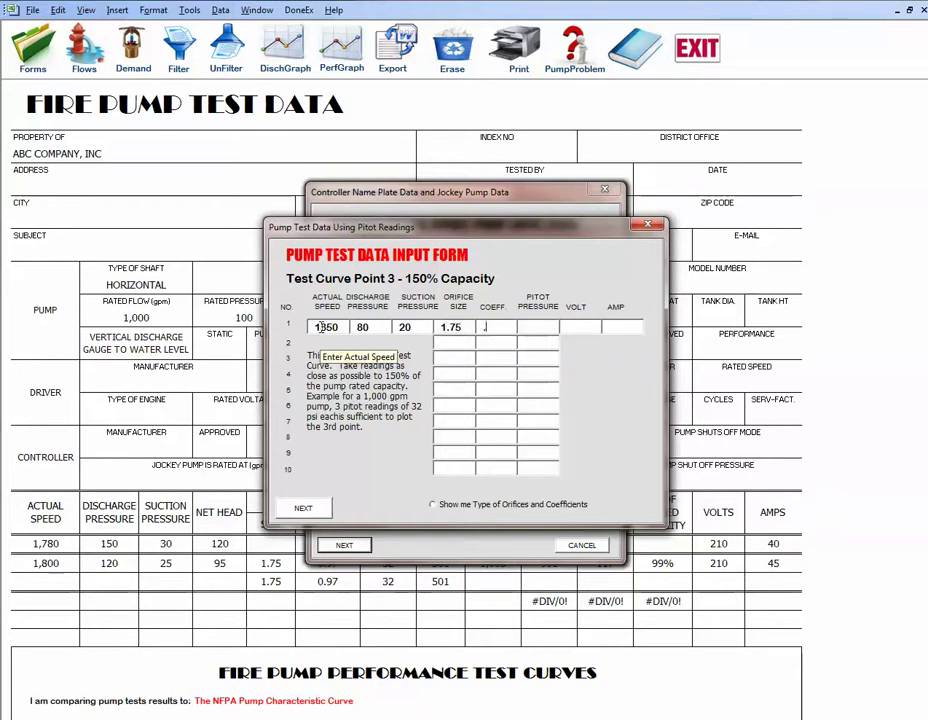
pyautogui.write('.97')
pyautogui.press('Tab')
pyautogui.write('34')
pyautogui.press('Tab')
pyautogui.write('210')
pyautogui.press('Tab')
pyautogui.write('50')
pyautogui.press('Tab')
# - Enter the 150% point's second stream with orifice size 1.75, coefficient .97 and pitot pressure 30
pyautogui.write('1.7')
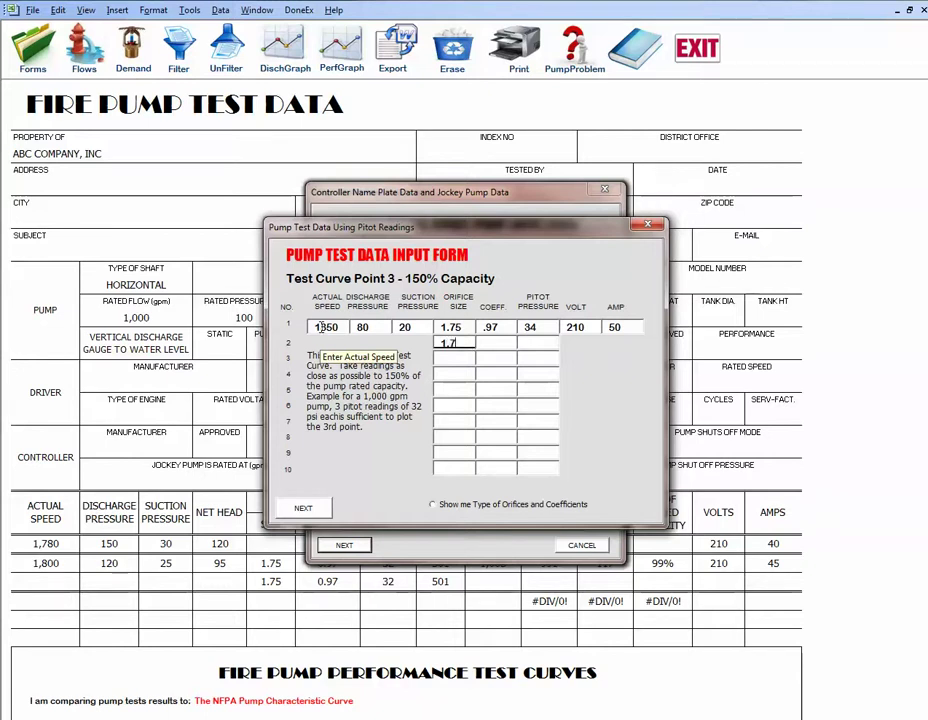
pyautogui.press('Tab')
pyautogui.write('.97')
pyautogui.press('Tab')
pyautogui.write('30')
pyautogui.press('Tab')
# - Enter the 150% point's third stream with orifice size 1.75, coefficient .97 and pitot pressure 32, and submit the test point
pyautogui.write('1.75')
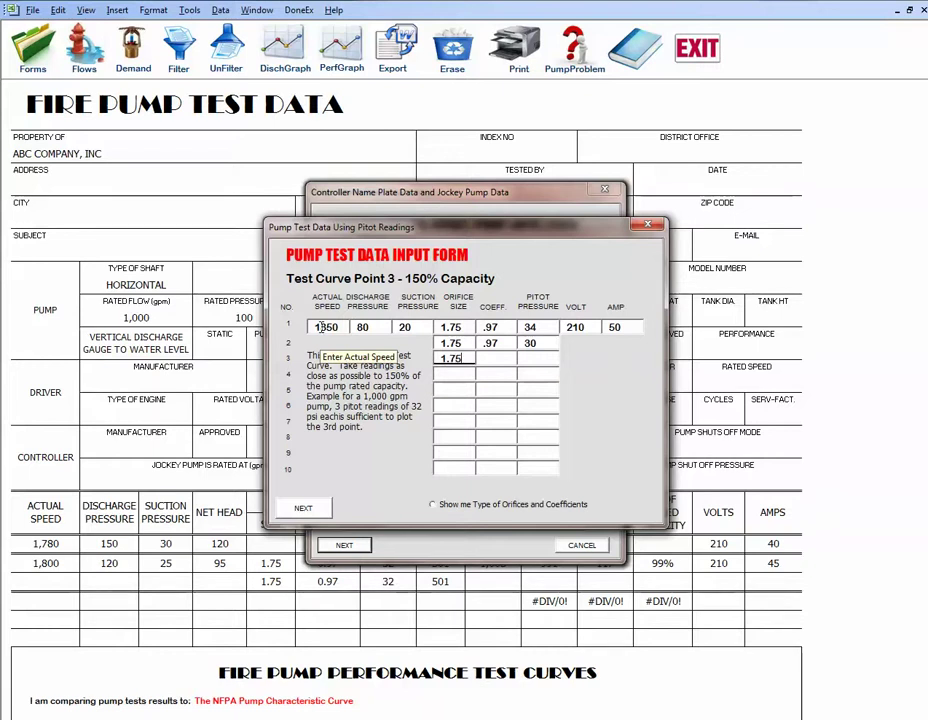
pyautogui.press('Tab')
pyautogui.write('.97')
pyautogui.write('32')
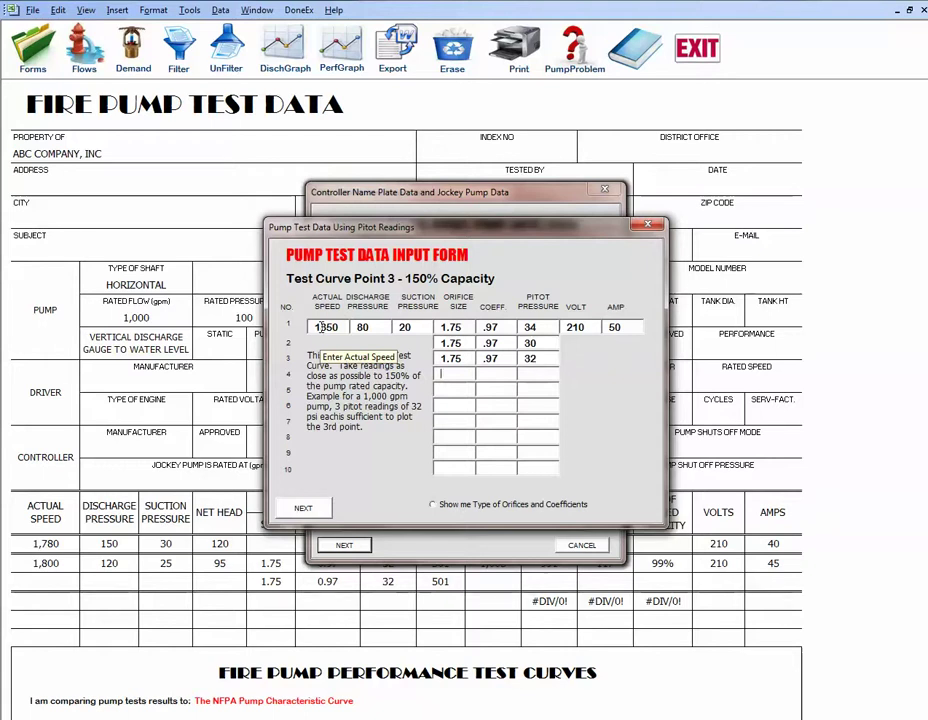
pyautogui.press('Tab')
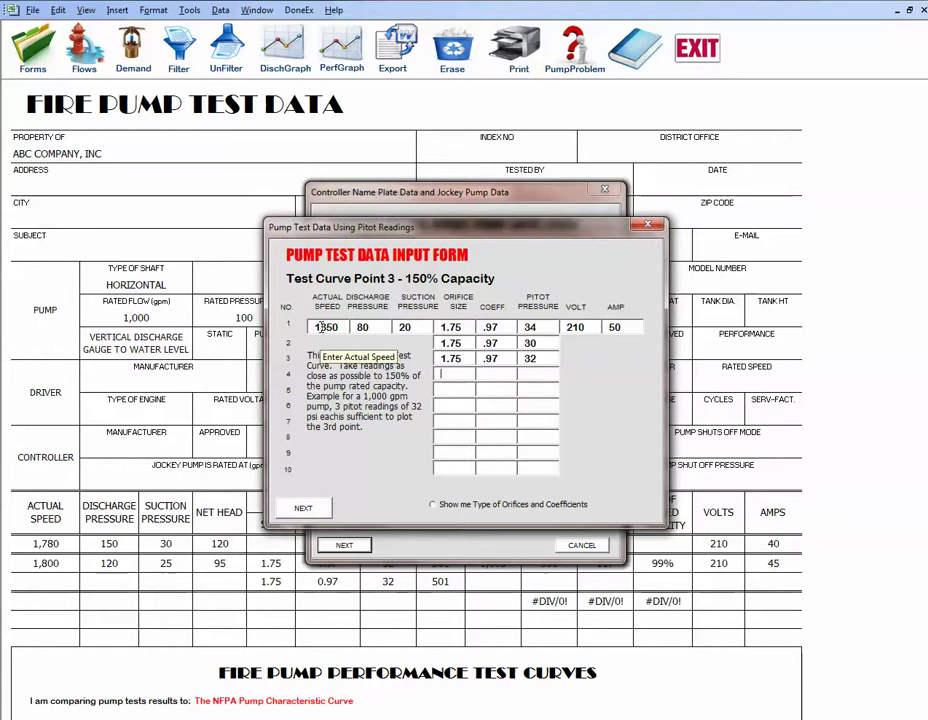
pyautogui.click(304, 510)
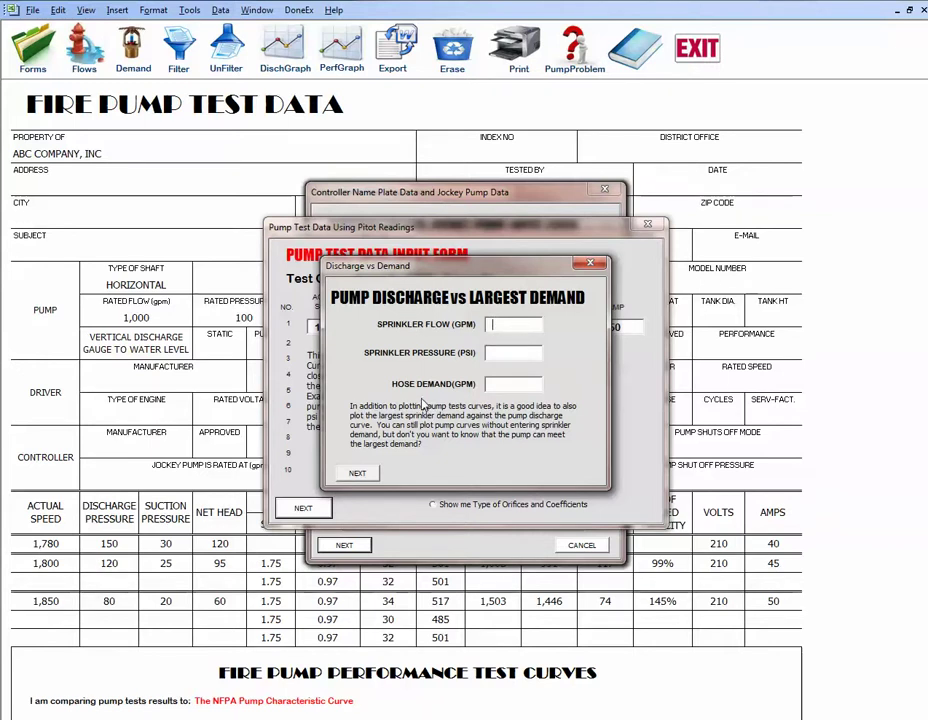
# - Set the largest demand to sprinkler flow 850 gpm, sprinkler pressure 75 psi and hose demand 500 gpm, and submit it
pyautogui.write('850')
pyautogui.write('75')
pyautogui.press('Tab')
pyautogui.press('Tab')
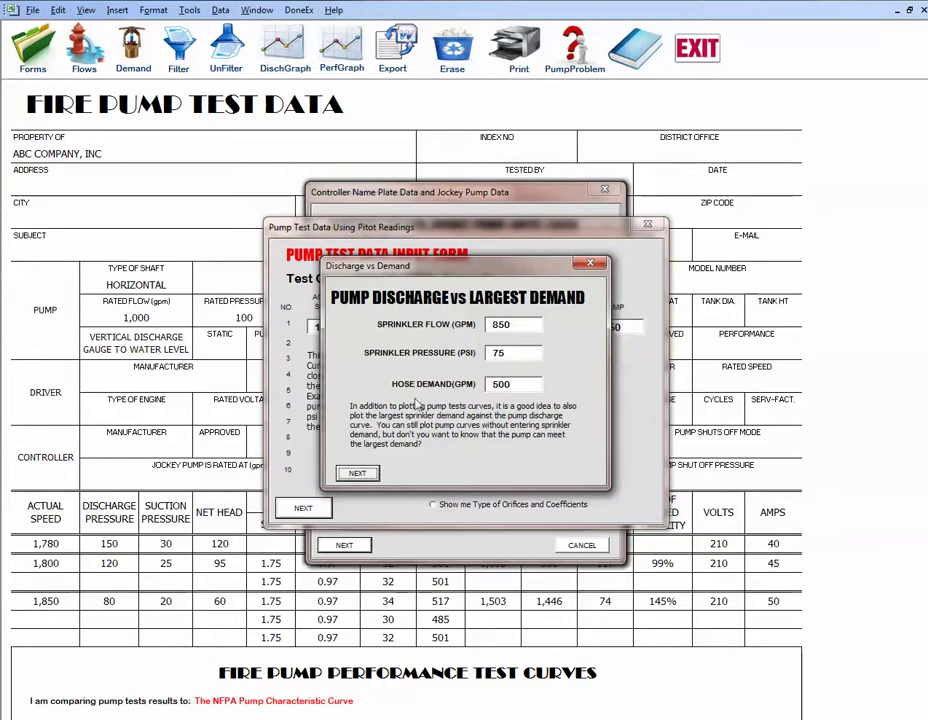
pyautogui.click(357, 473)
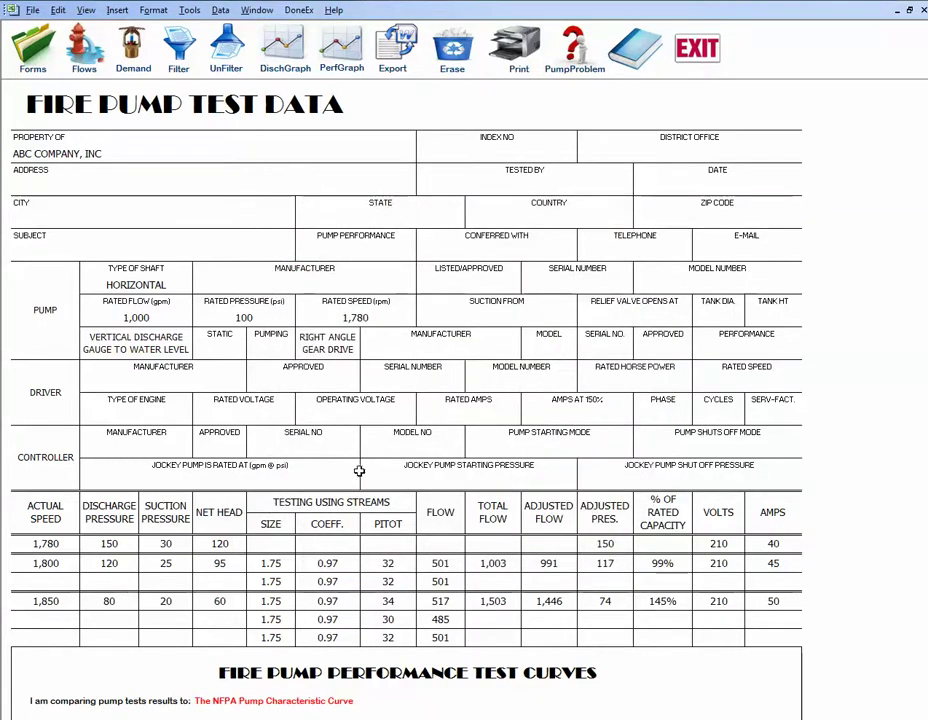
# - Examine the plotted fire pump performance test curves below the test data table
pyautogui.scroll(-8, 355, 473)
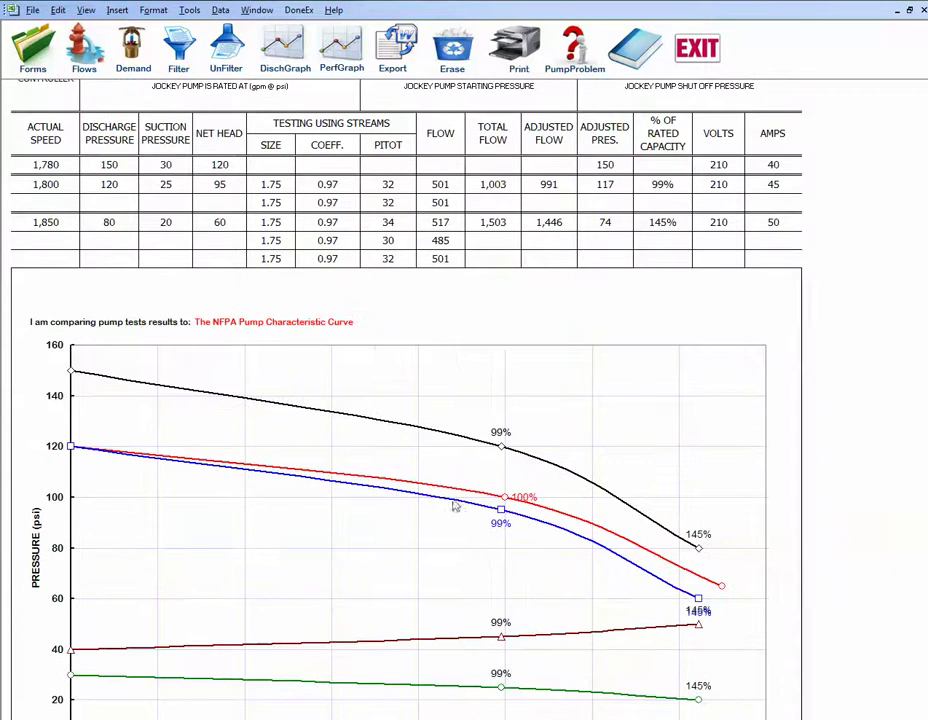
pyautogui.scroll(-2, 490, 457)
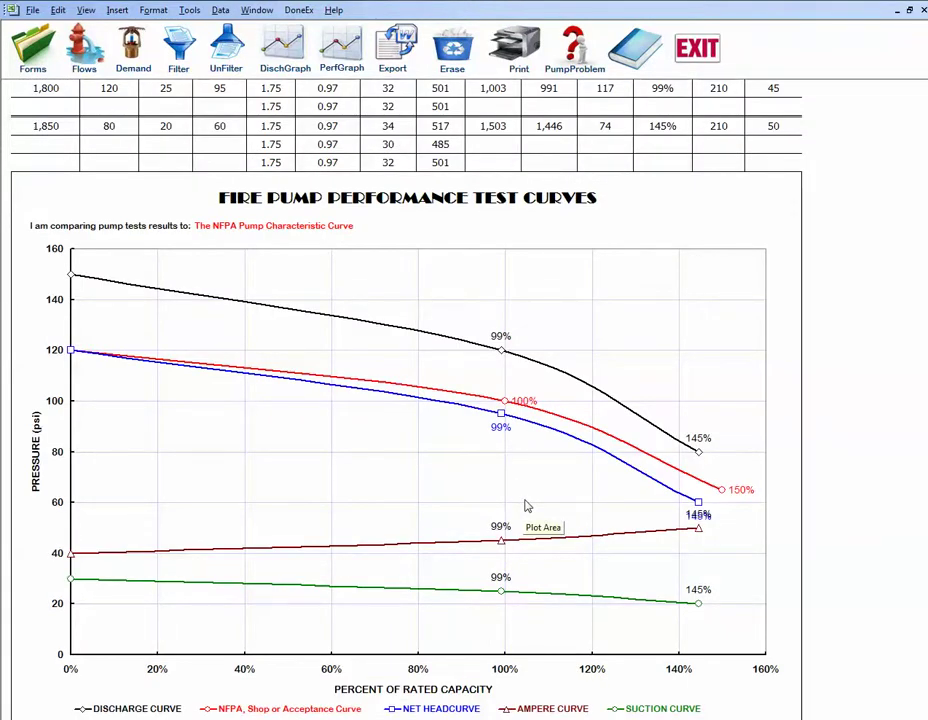
pyautogui.scroll(5, 527, 506)
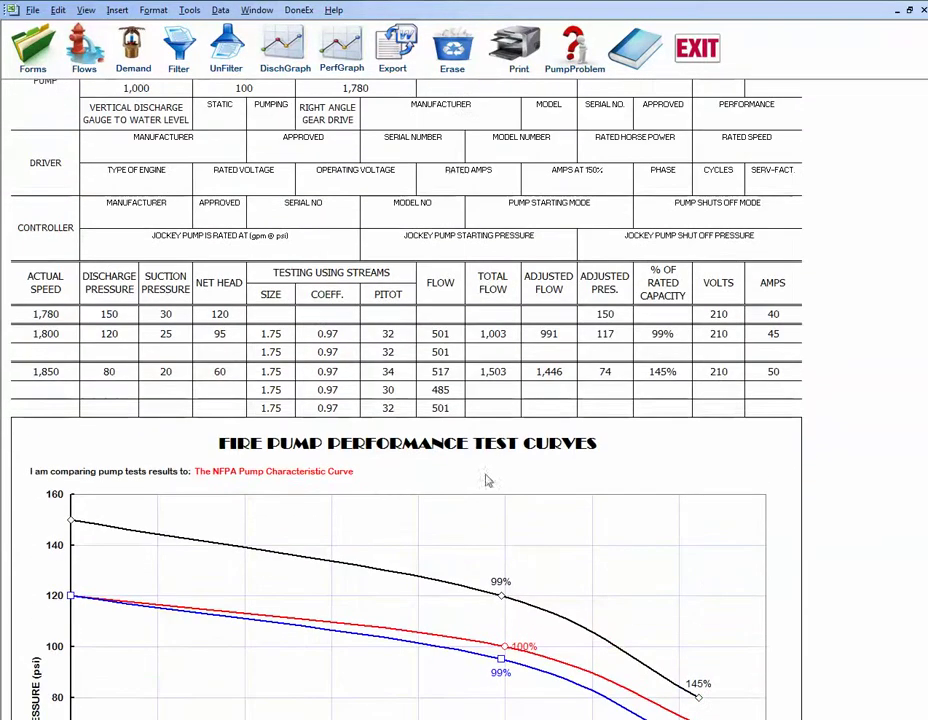
# - Display the discharge graph and compare the adjusted test curves with the sprinkler demand
pyautogui.click(283, 55)
pyautogui.scroll(-5, 257, 230)
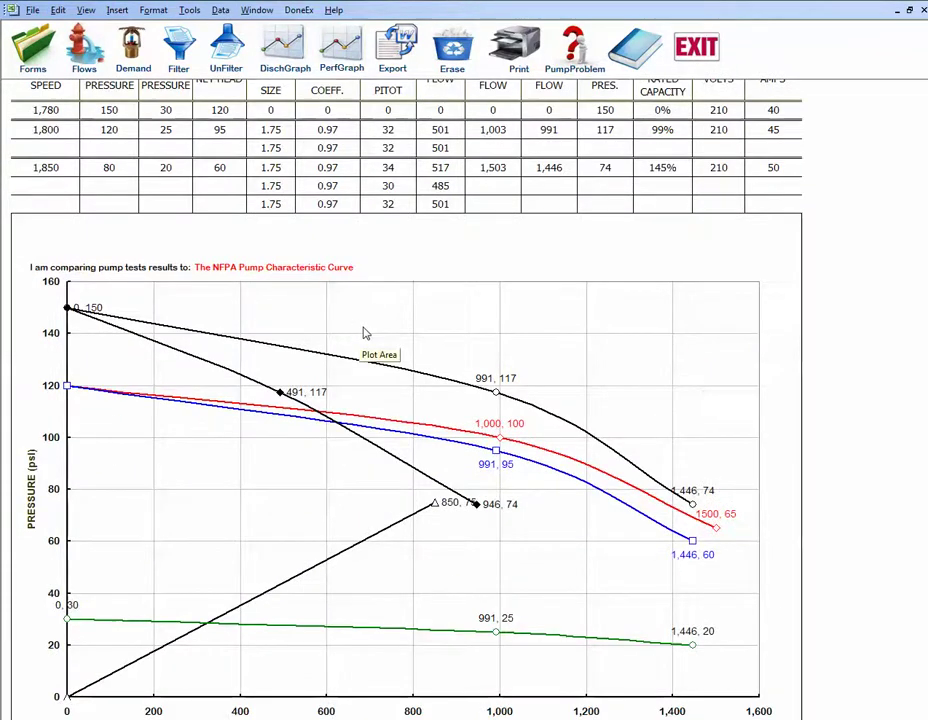
pyautogui.scroll(3, 367, 331)
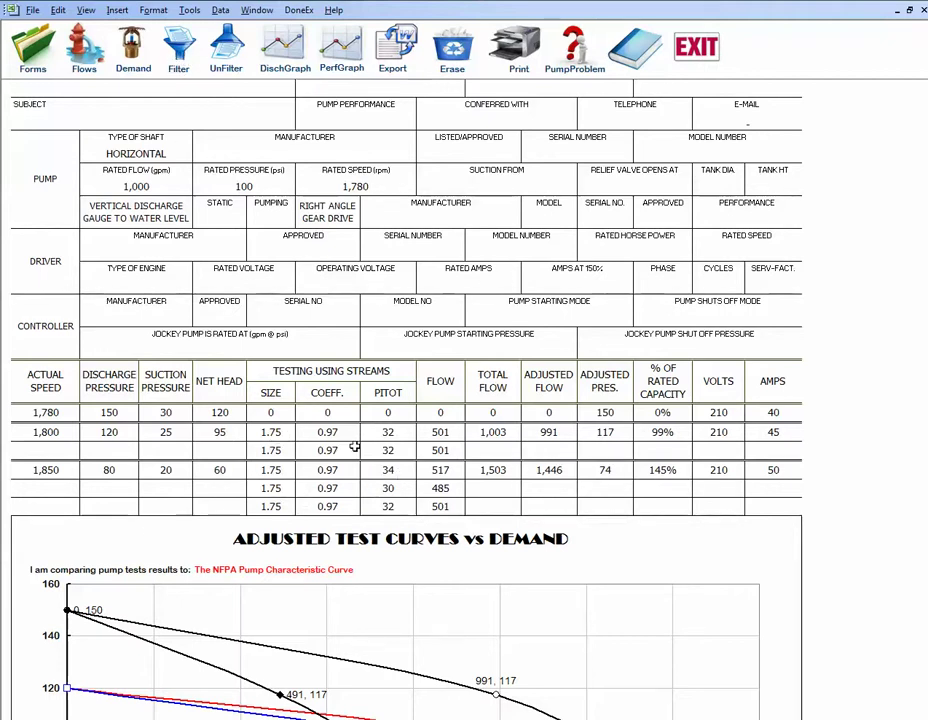
# - Unfilter the test data table to show its unused stream rows, and filter it again to hide them
pyautogui.click(230, 55)
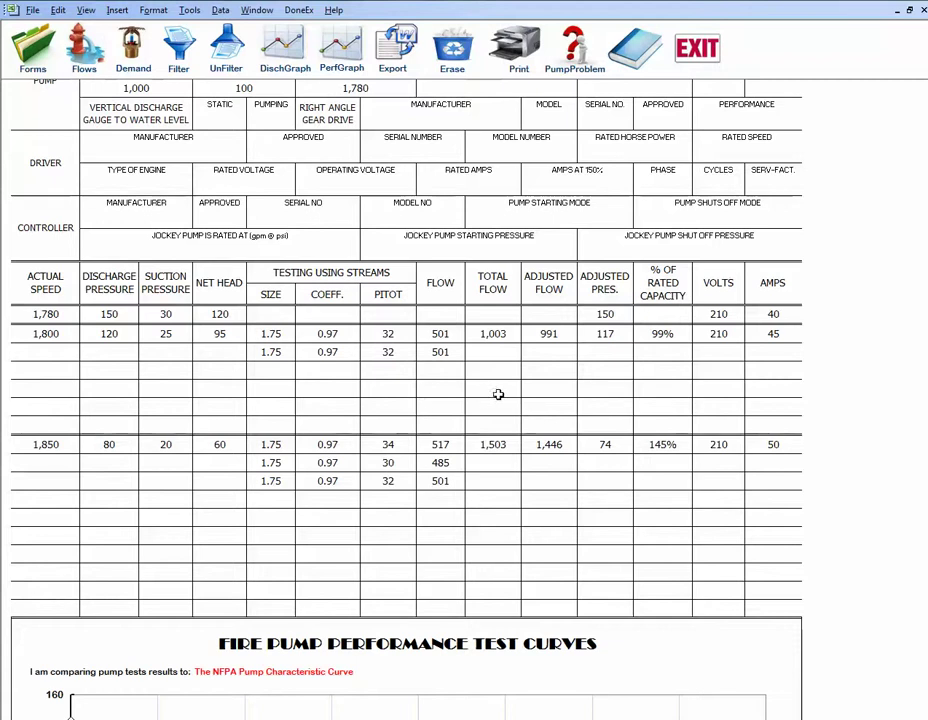
pyautogui.scroll(2, 417, 384)
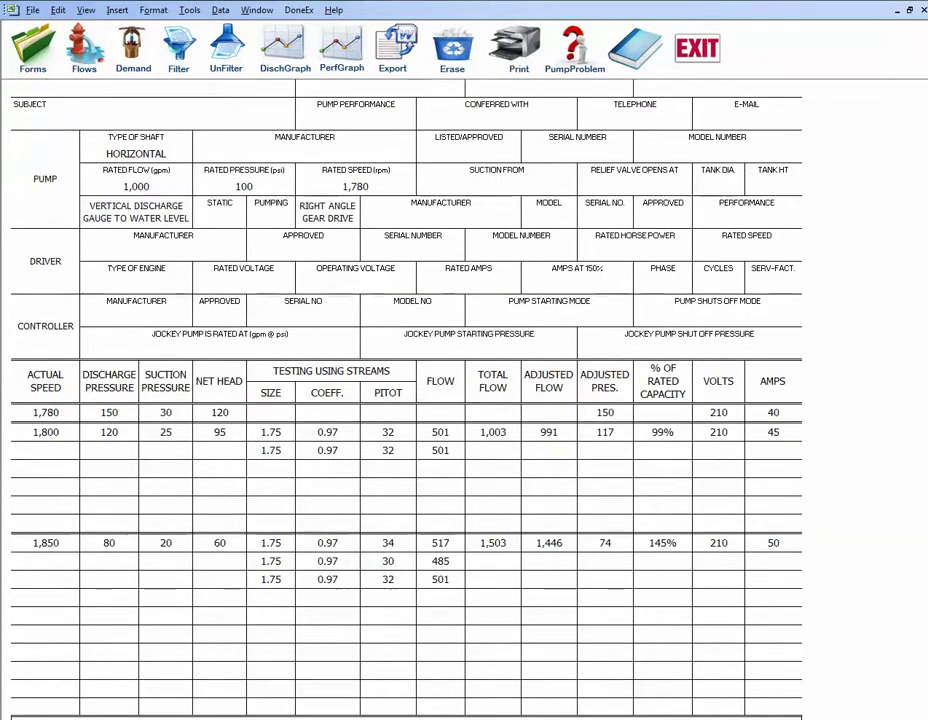
pyautogui.click(178, 52)
pyautogui.scroll(-4, 503, 505)
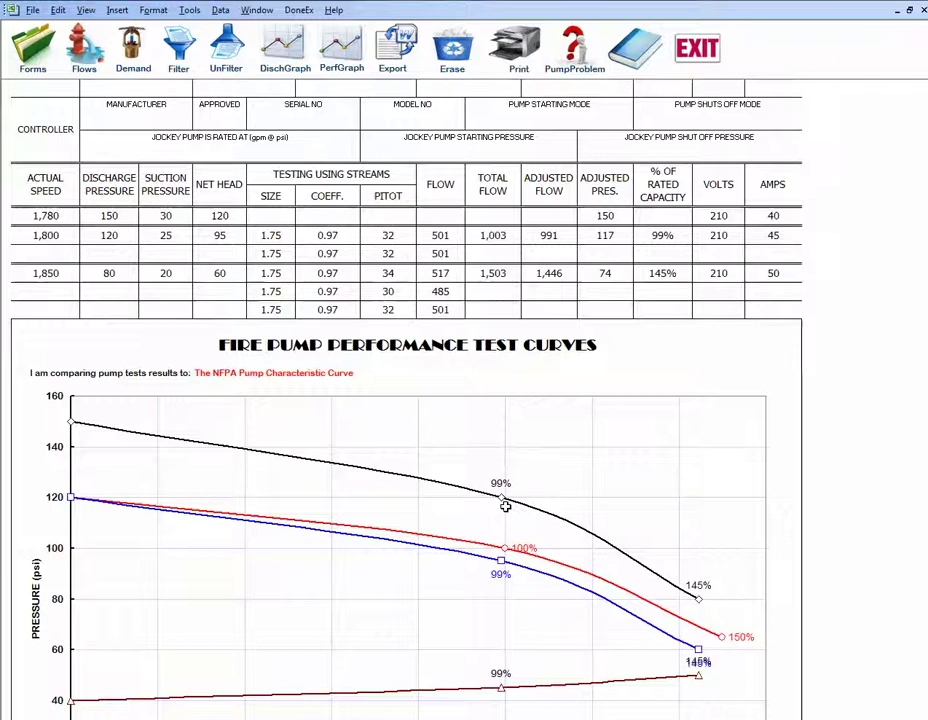
pyautogui.scroll(4, 505, 507)
pyautogui.scroll(3, 505, 507)
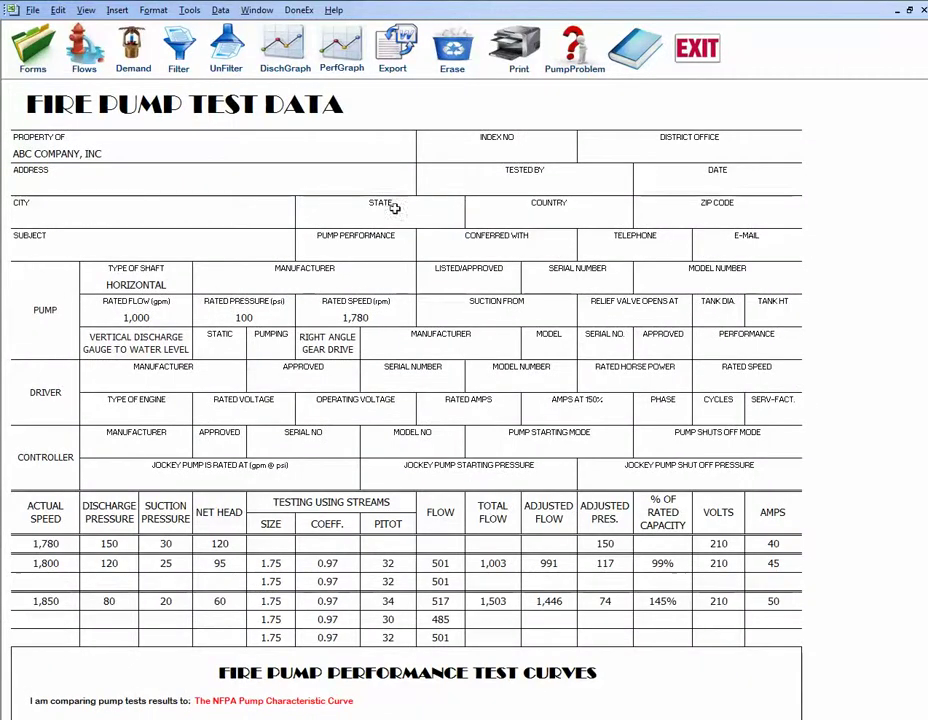